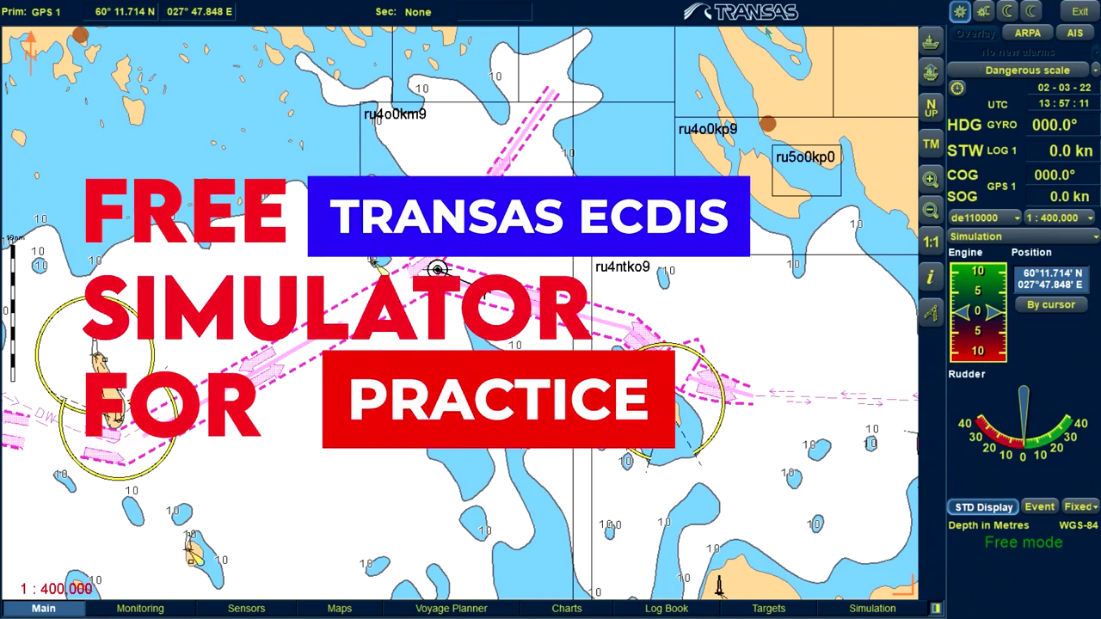
Step: Examine the ECDIS chart at different scales, including 1:1,500,000, and look through the route monitoring settings
left_click(932, 41)
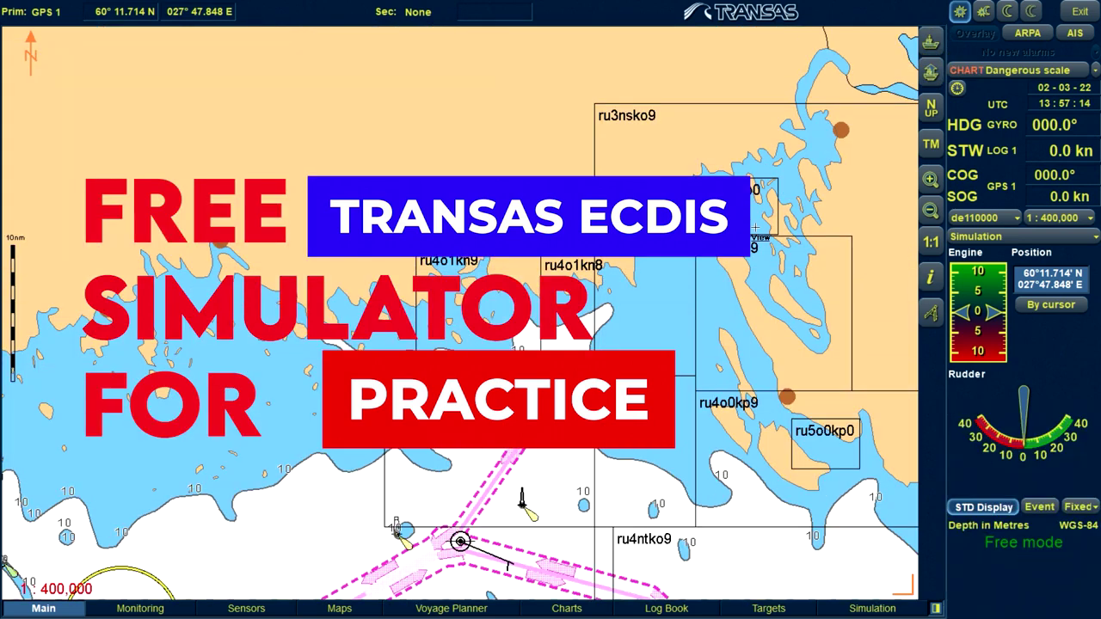
left_click(929, 108)
left_click(929, 179)
left_click(930, 210)
left_click(929, 242)
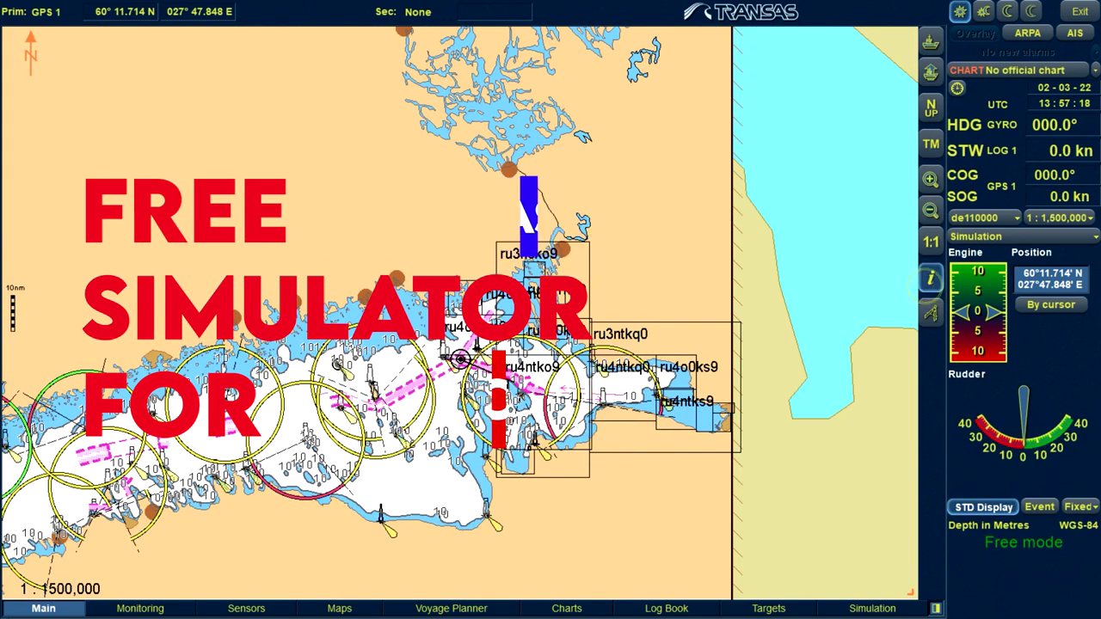
left_click(929, 277)
right_click(255, 314)
left_click(152, 608)
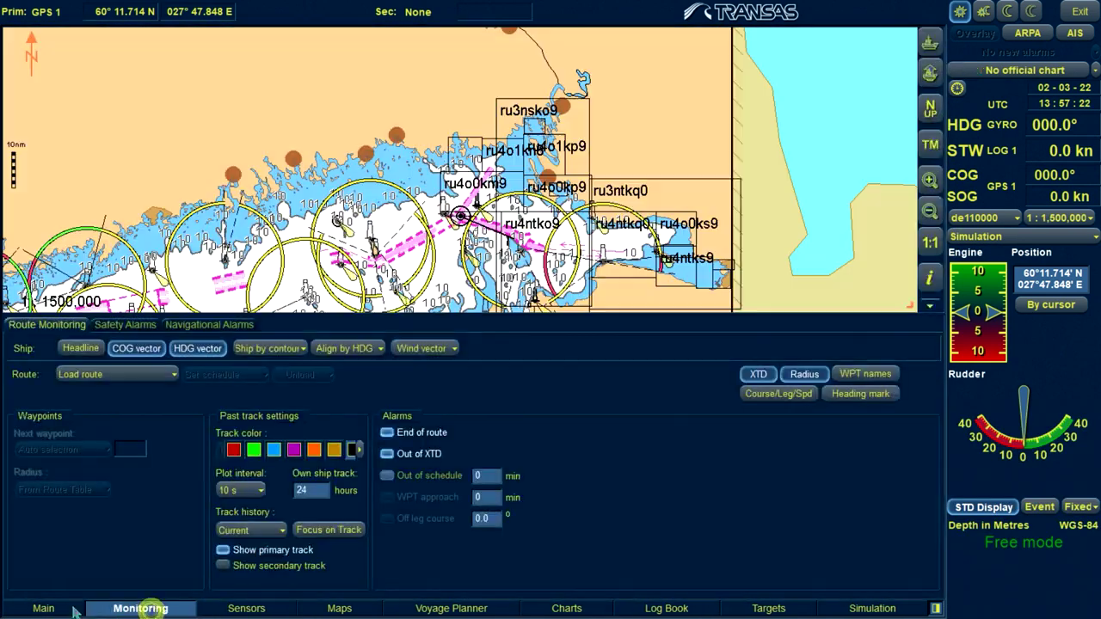
left_click(68, 608)
Step: Review the coordinates, bearing and range of a point on the chart, and exit the ECDIS simulator
left_click(445, 271)
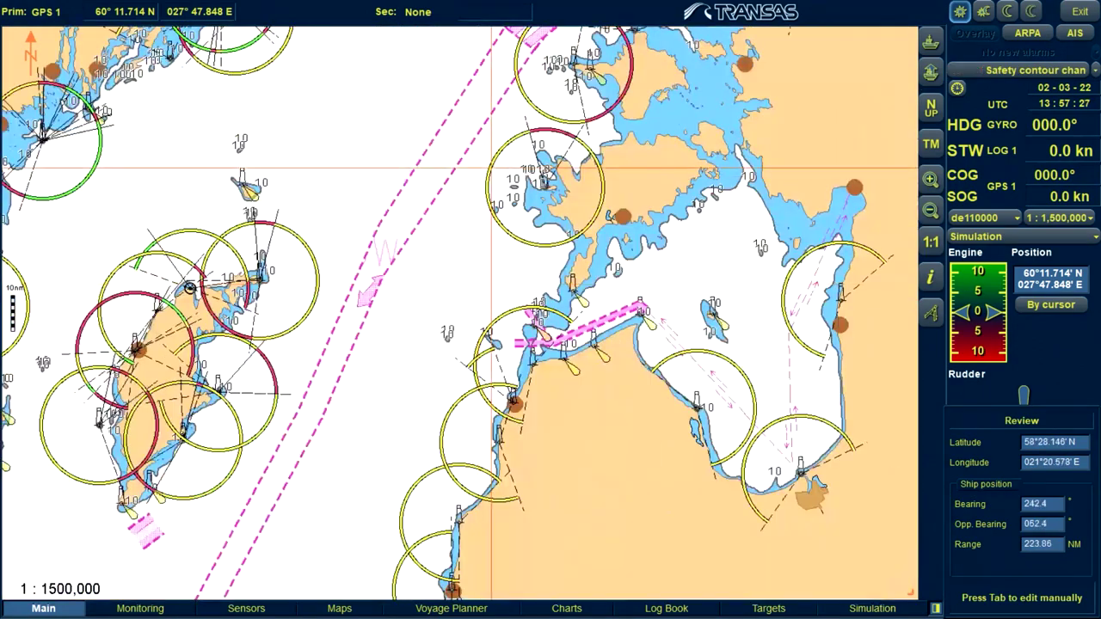
right_click(461, 212)
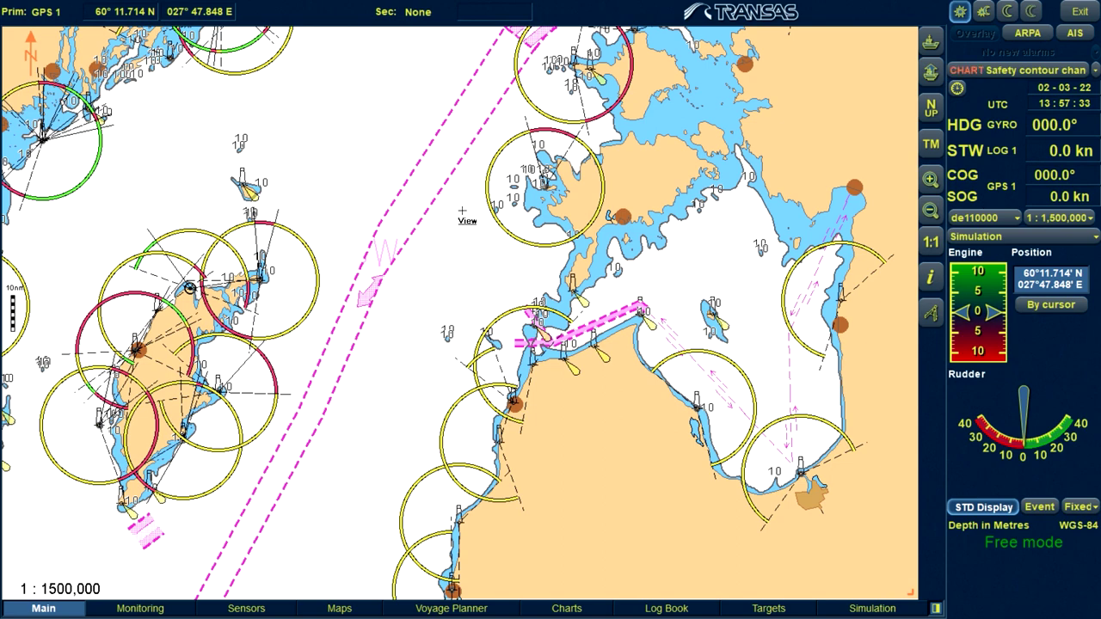
left_click(1079, 11)
left_click(551, 338)
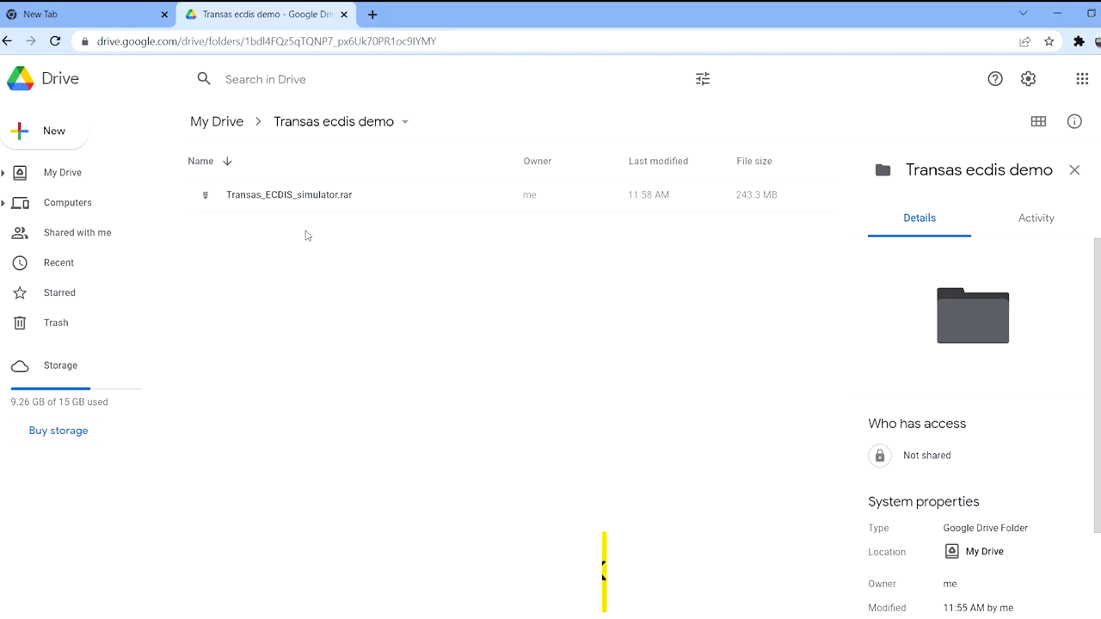
Step: Download Transas_ECDIS_simulator.rar from the Transas ecdis demo folder in Google Drive, accepting the download without a virus scan
left_click(314, 195)
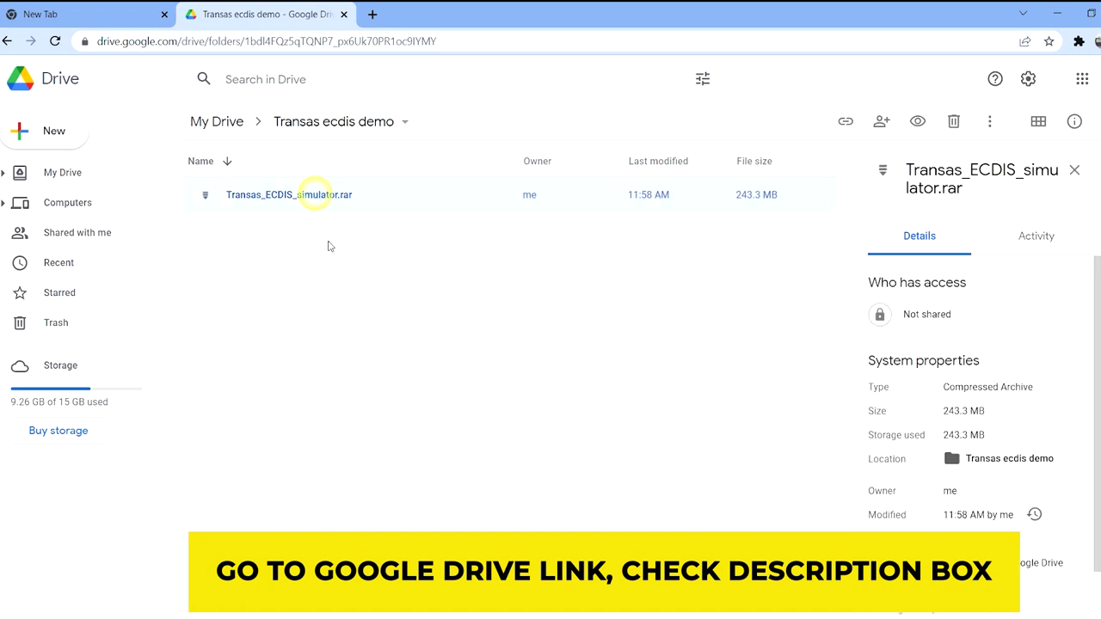
double_click(271, 197)
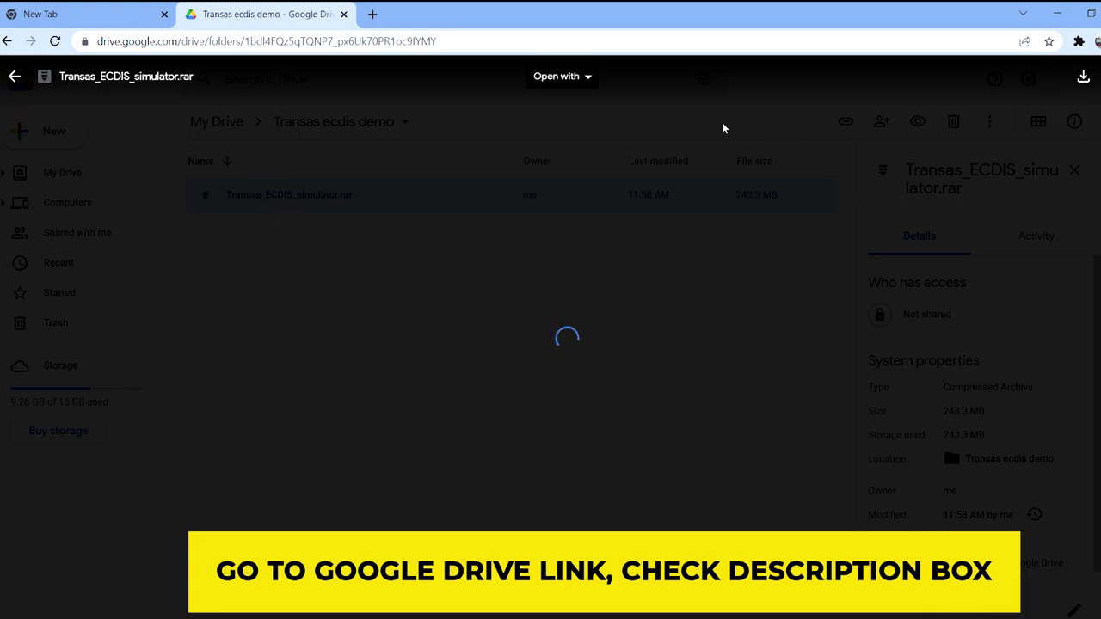
left_click(1085, 78)
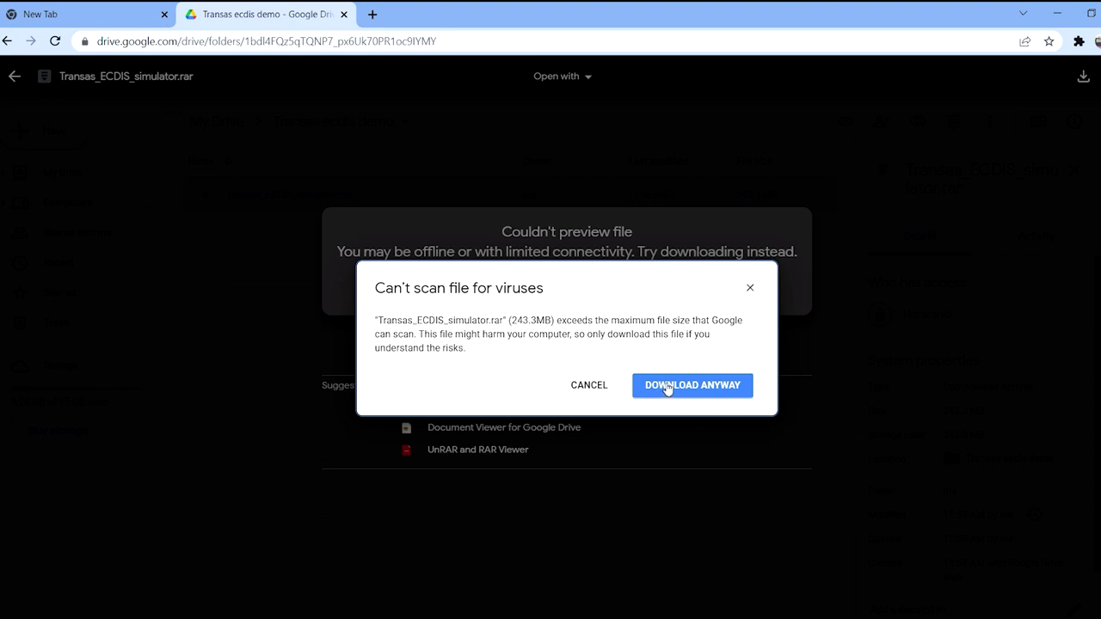
left_click(668, 387)
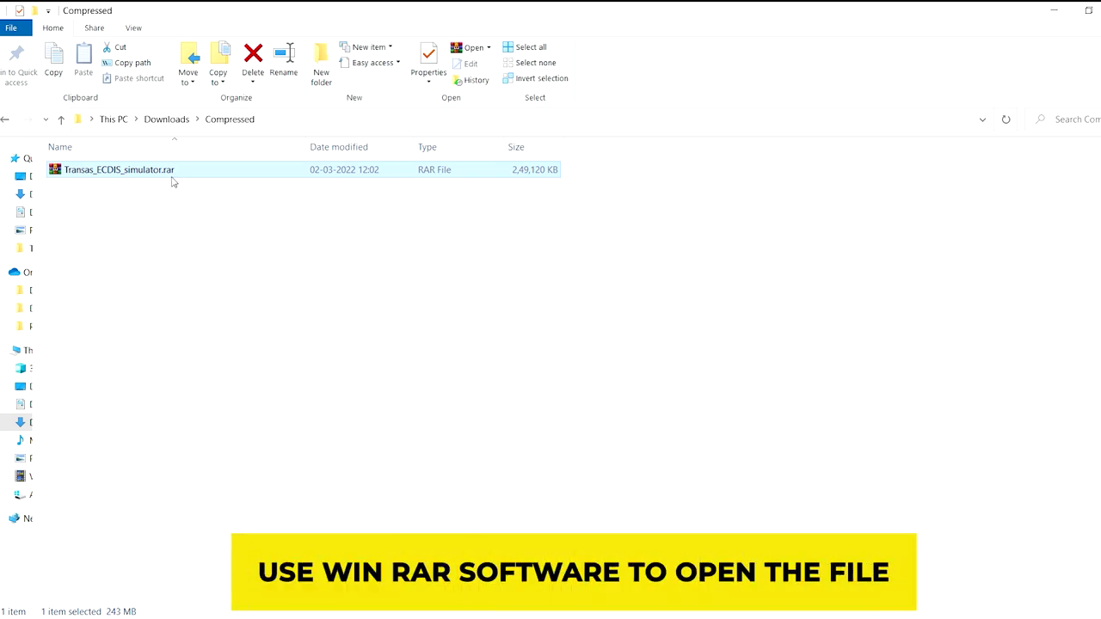
Step: Extract Transas_ECDIS_simulator.rar into its own folder in File Explorer and open the nested folders down to the innermost Transas_ECDIS_simulator
right_click(172, 181)
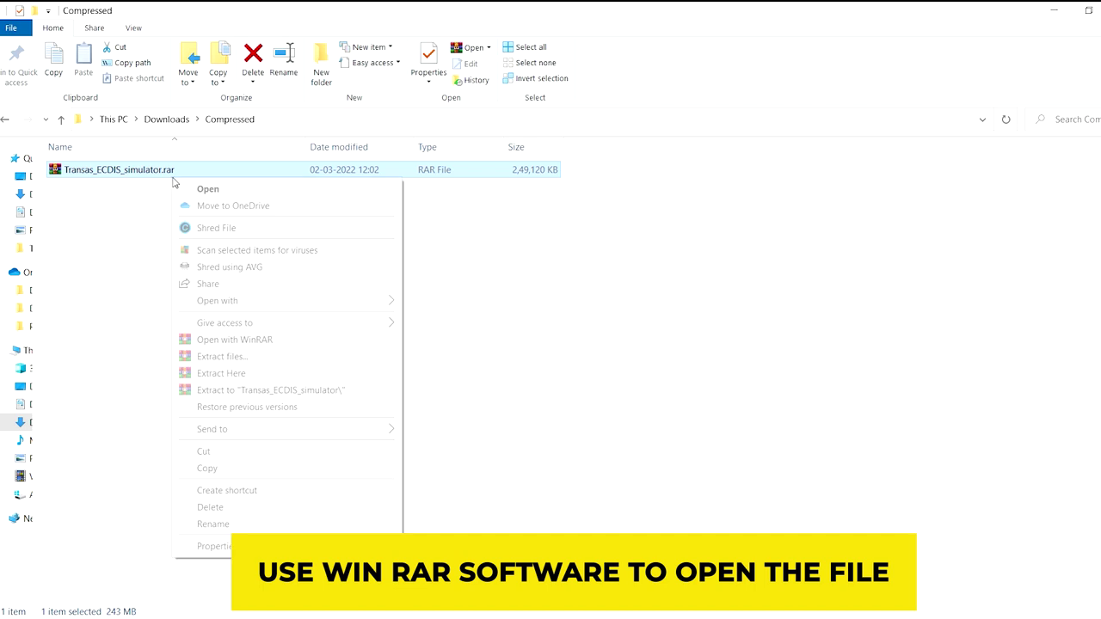
left_click(271, 392)
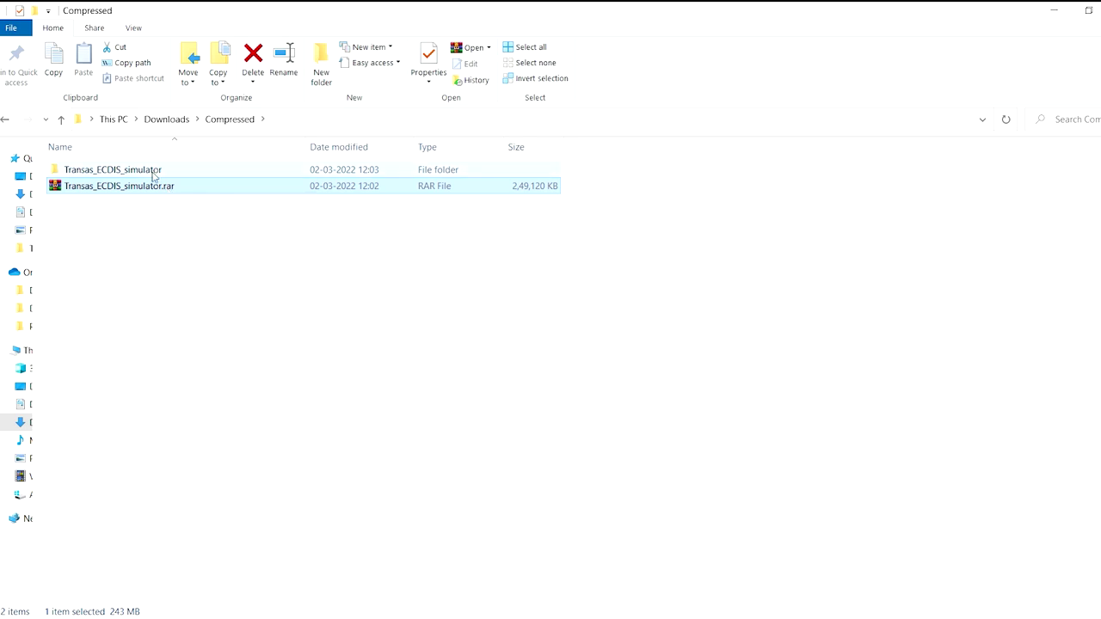
left_click(153, 172)
double_click(147, 175)
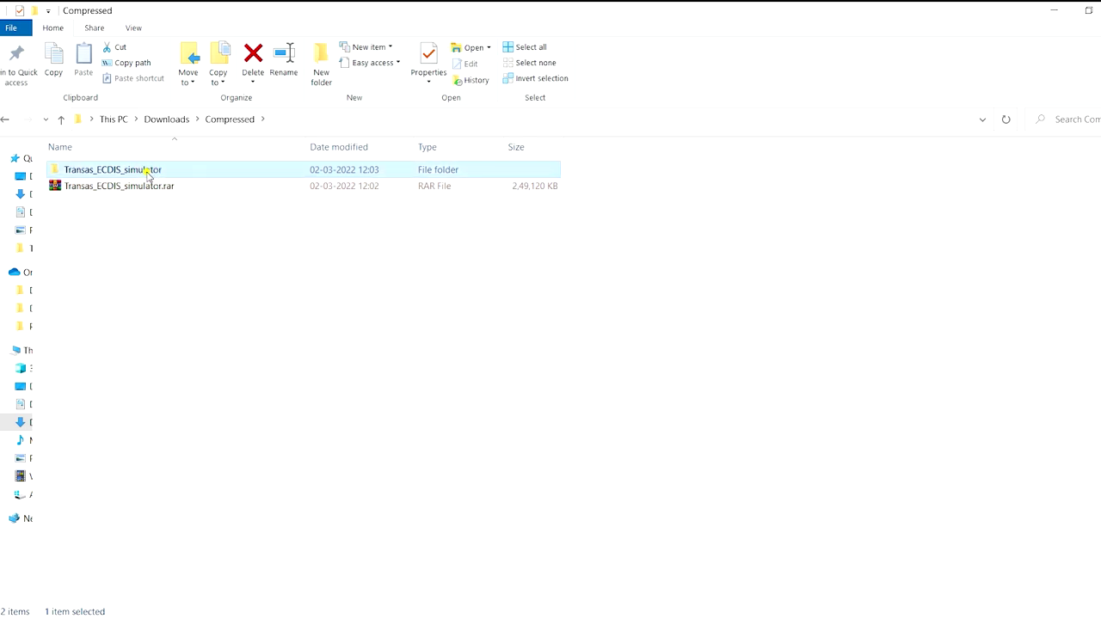
left_click(152, 172)
double_click(151, 172)
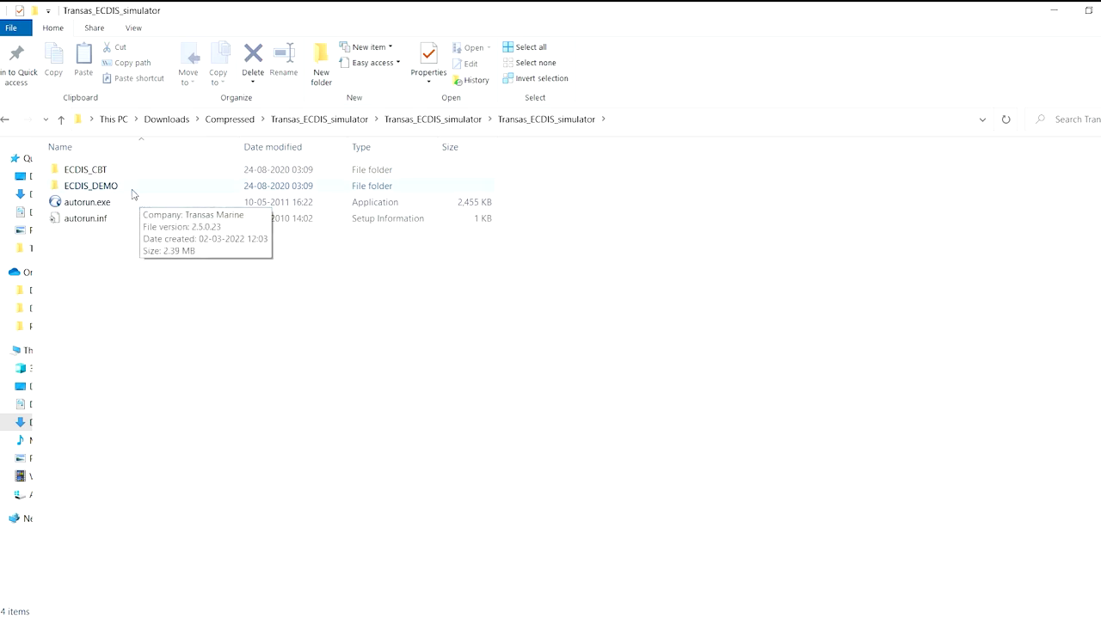
Step: Open the Install folder inside ECDIS_DEMO and select setup.exe
mouse_move(130, 192)
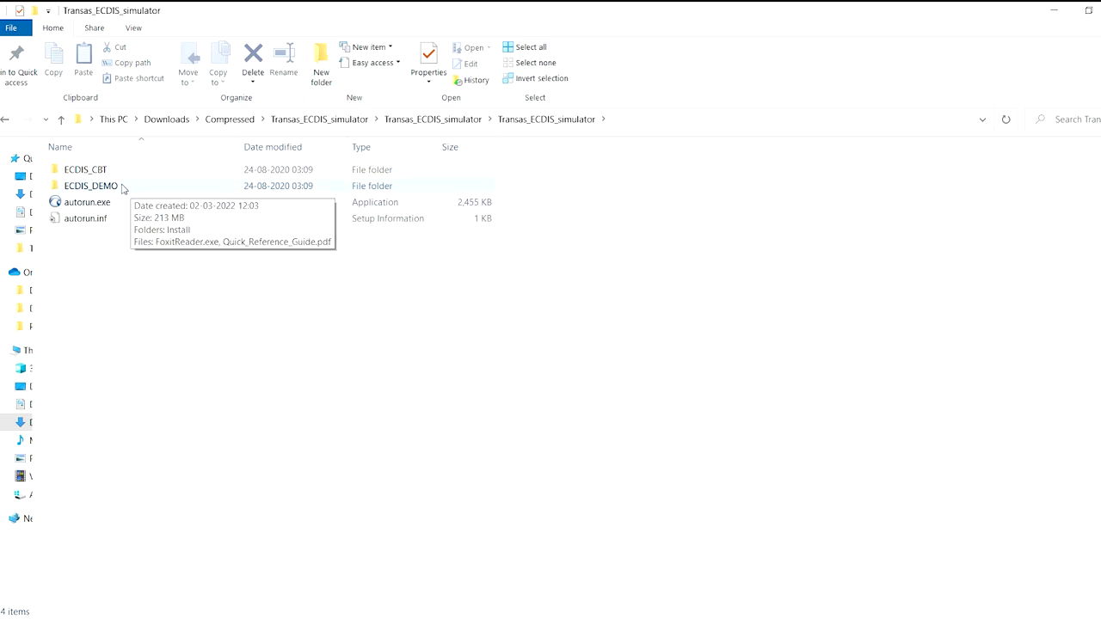
double_click(92, 189)
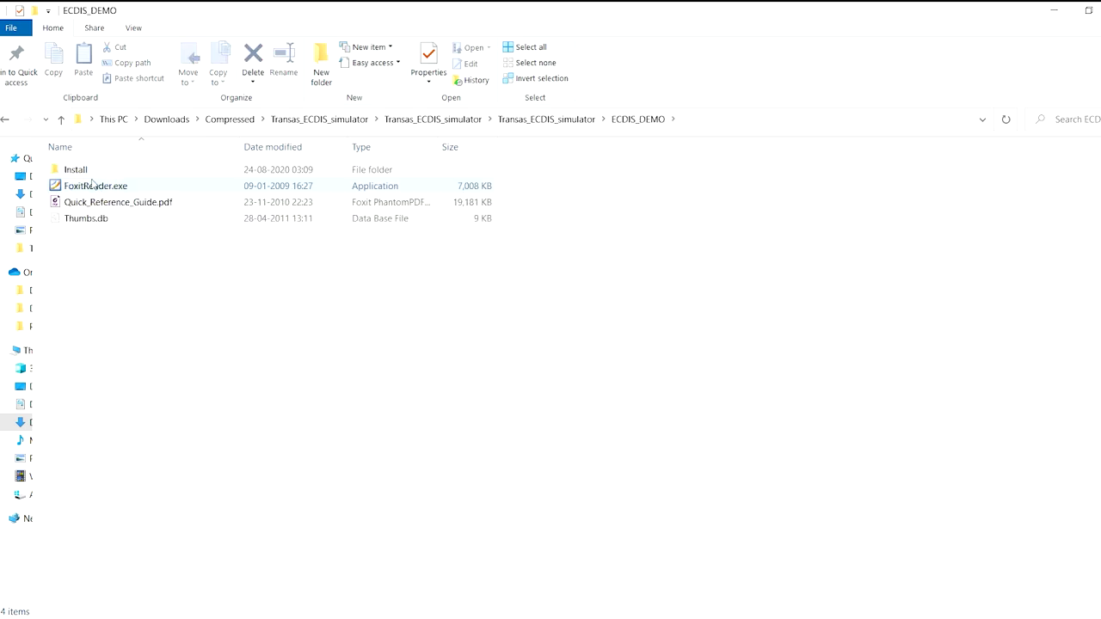
left_click(92, 174)
double_click(92, 172)
left_click(92, 171)
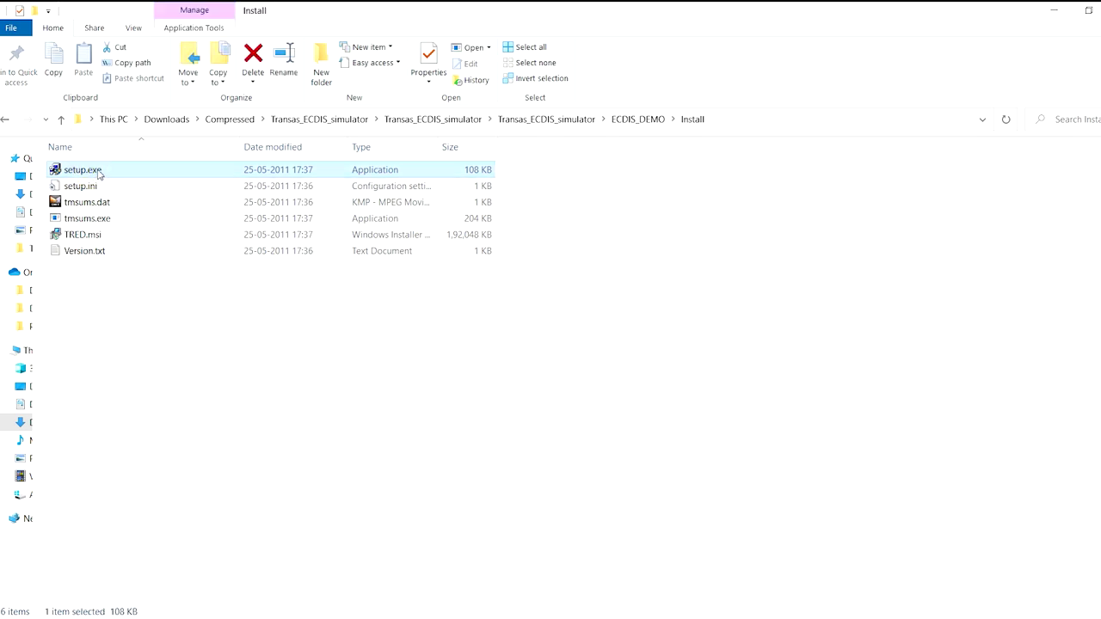
Step: Try to install Transas ECDIS Demo with setup.exe, and close the installer message and the setup wizard
right_click(97, 171)
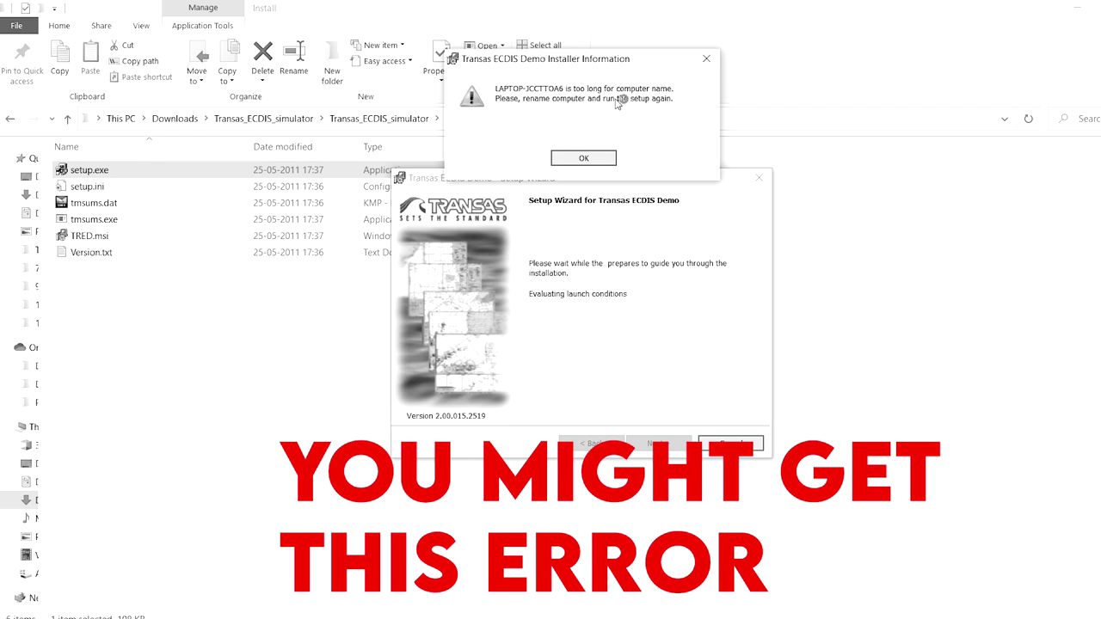
left_click(606, 157)
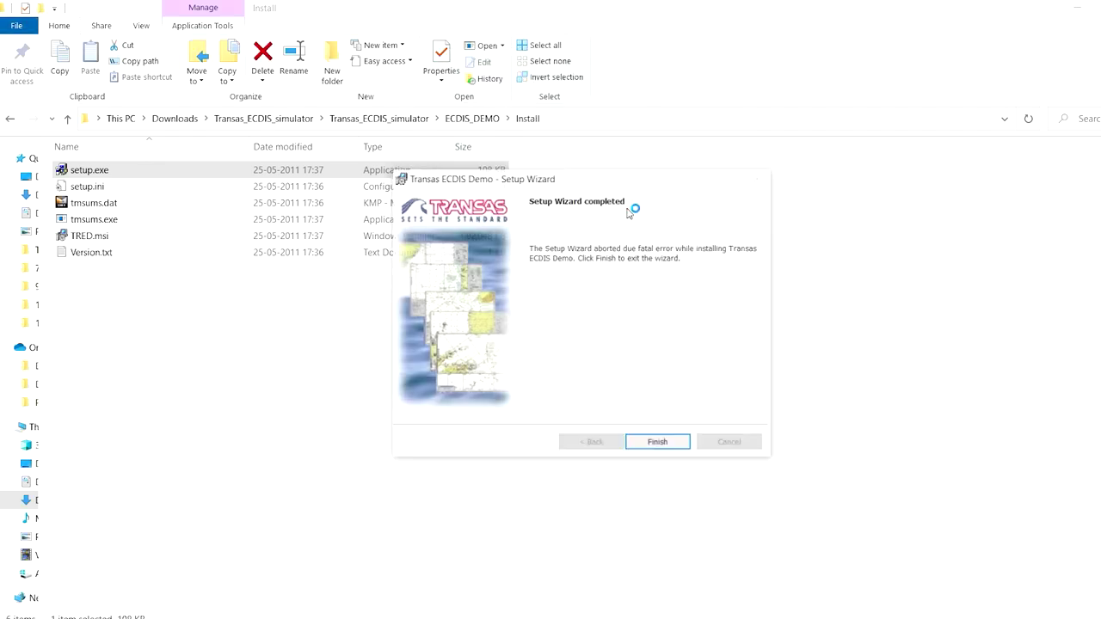
left_click(658, 443)
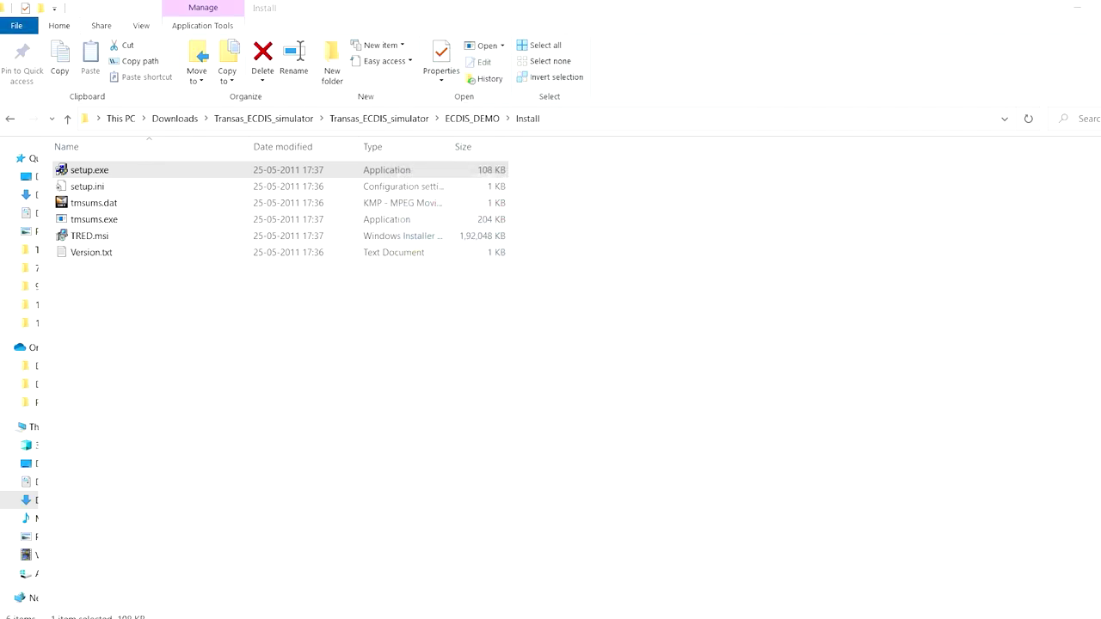
Step: Open the About page of the System settings in Windows Settings
key("super")
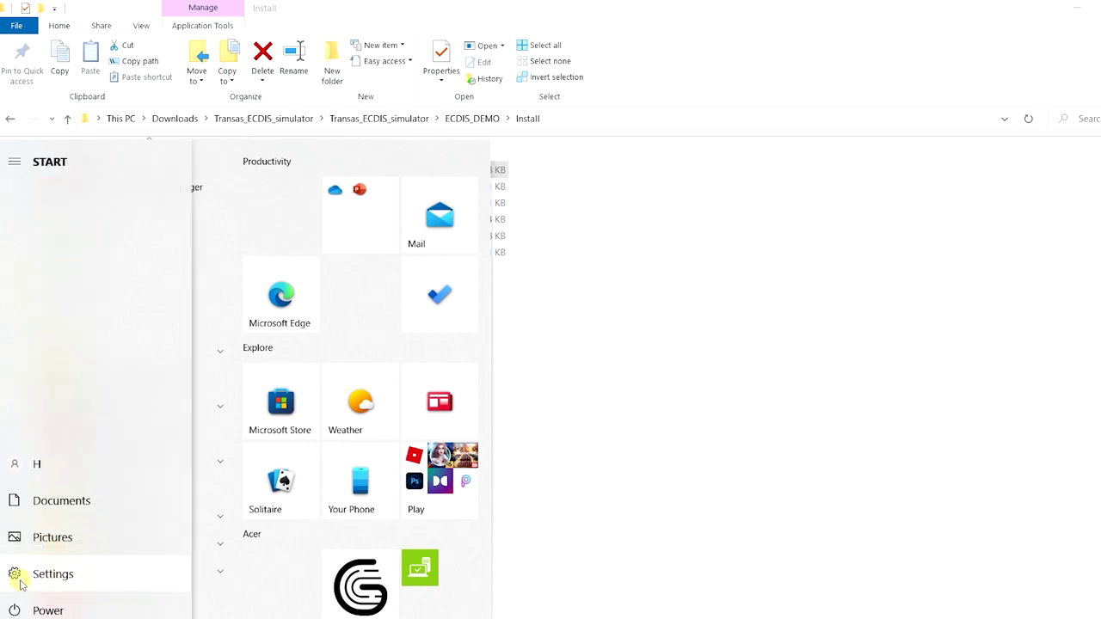
left_click(21, 576)
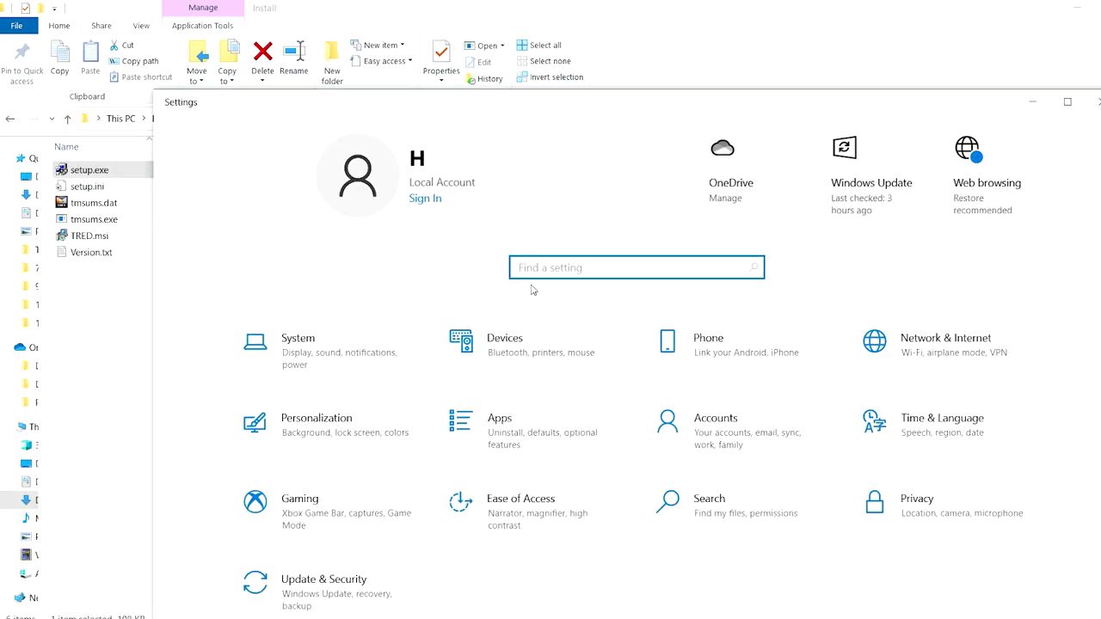
left_click(344, 356)
left_click(1067, 102)
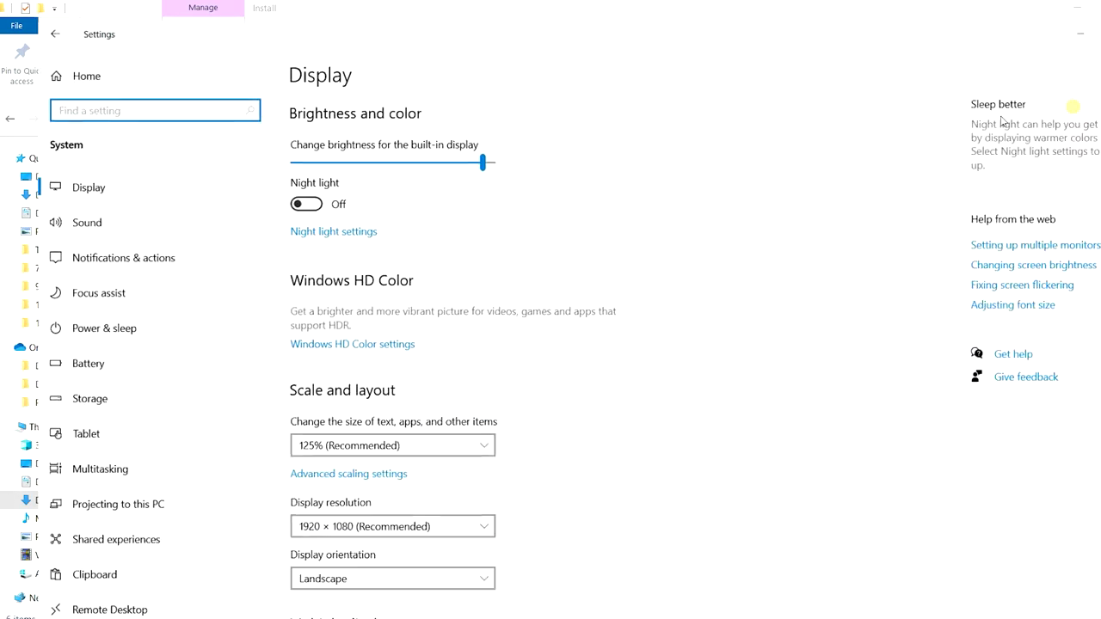
left_click_drag(234, 330, 221, 510)
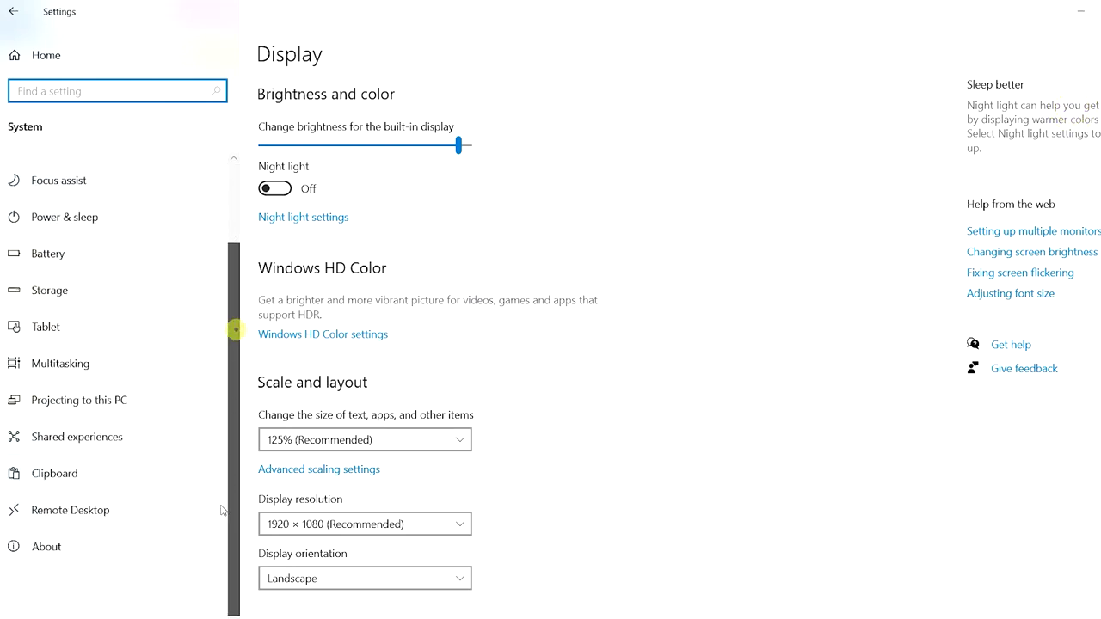
left_click(94, 545)
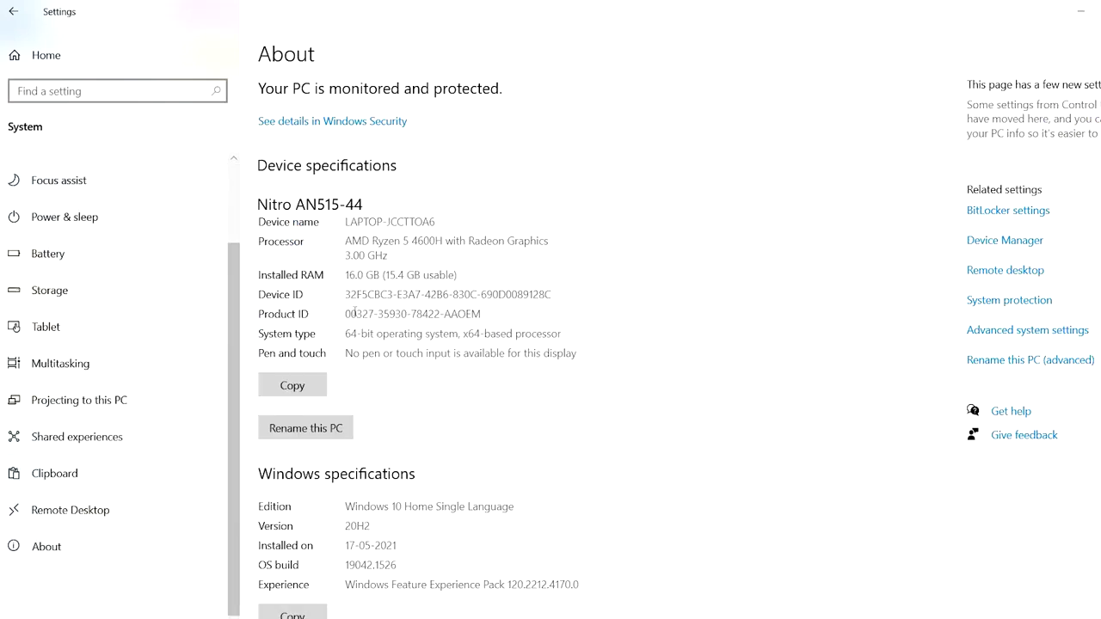
Step: Rename the PC to ATLANTIAN
left_click(303, 430)
left_click_drag(399, 208, 397, 280)
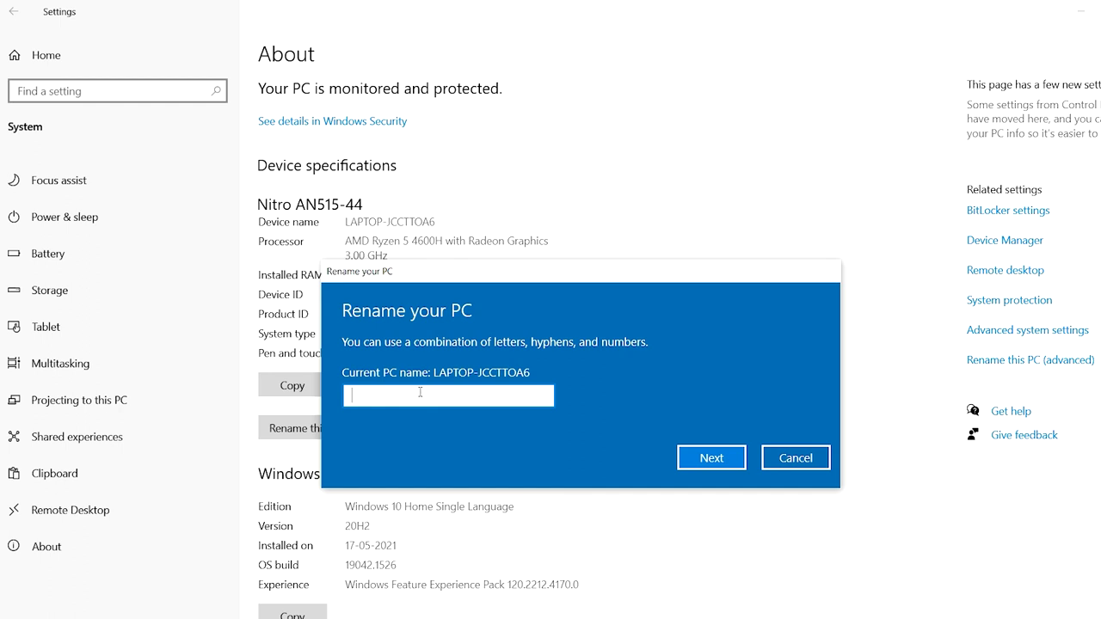
type("ATLANTIAN")
left_click(711, 457)
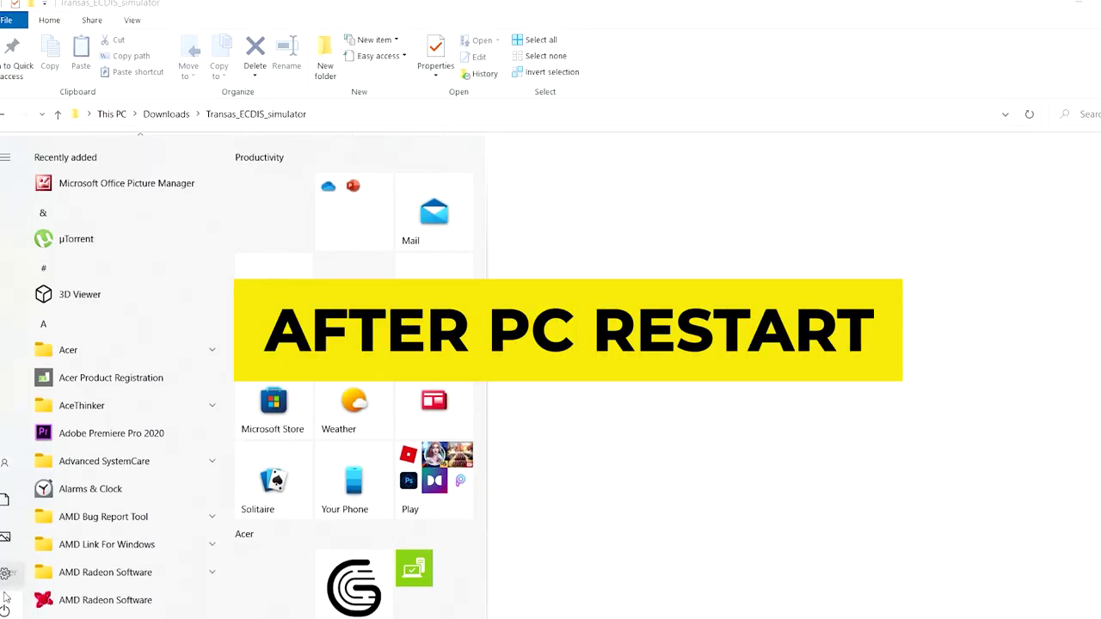
Step: Check the device name on the About page of the Windows System settings
left_click(7, 573)
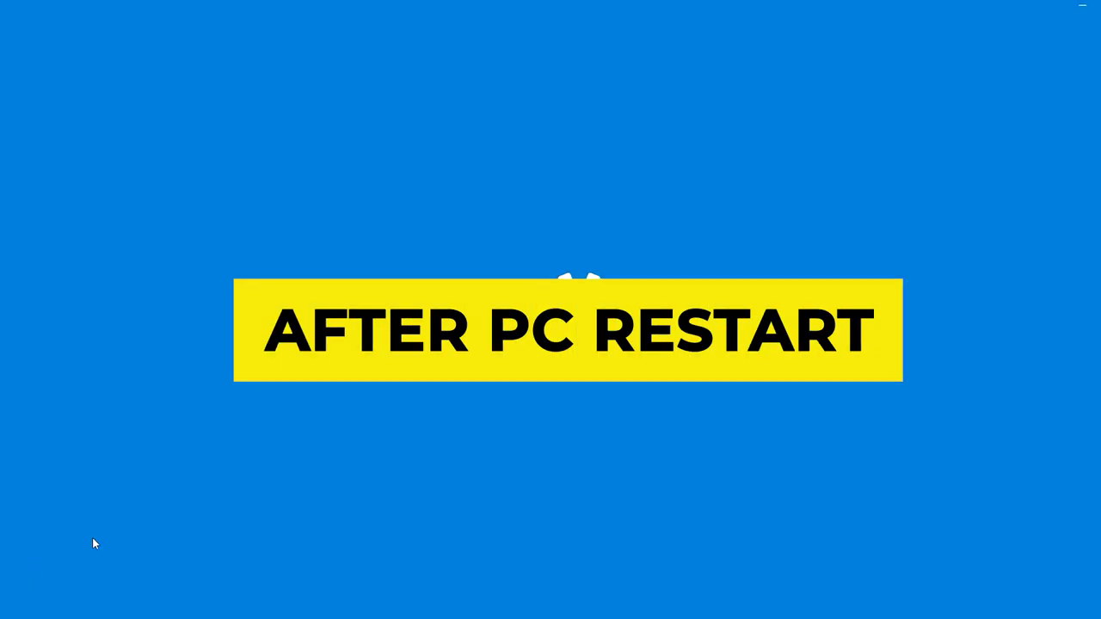
left_click(119, 234)
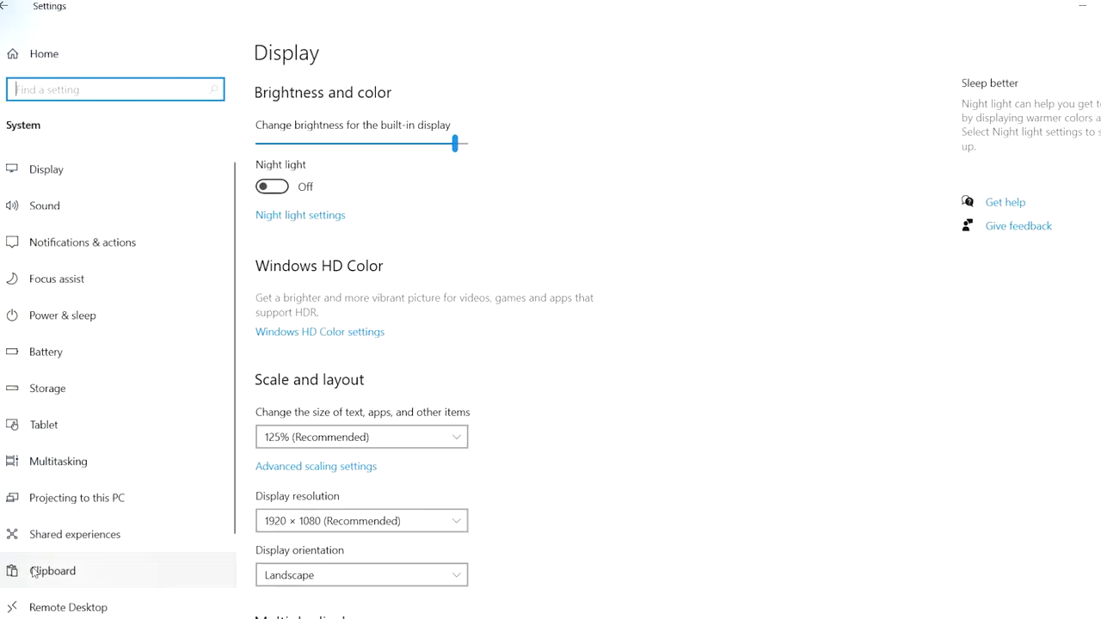
scroll(222, 528, "down", 3)
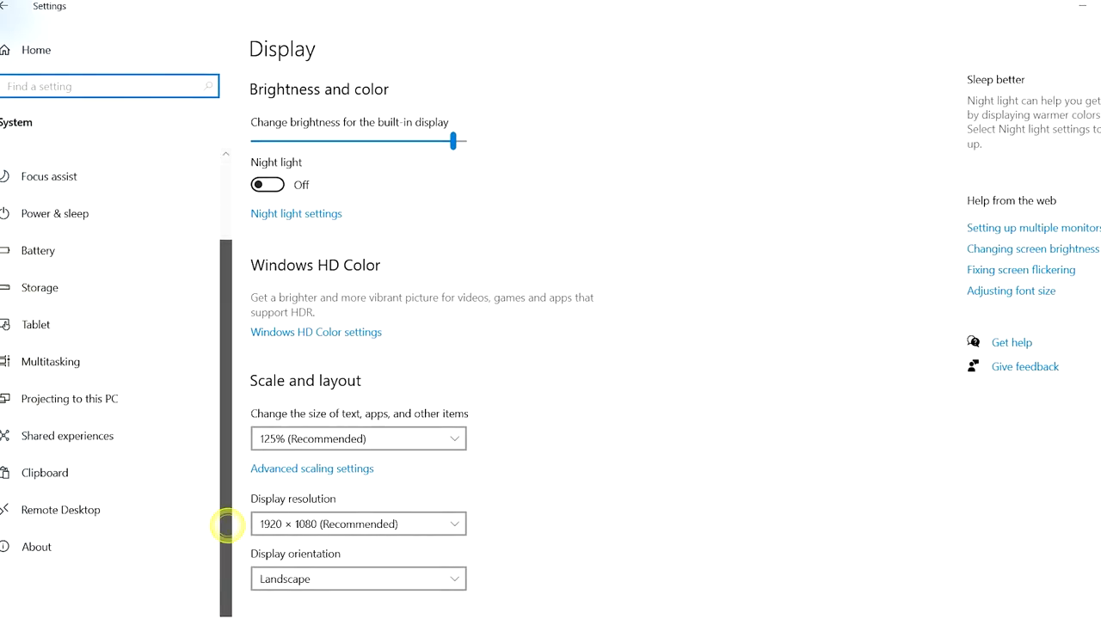
left_click(91, 553)
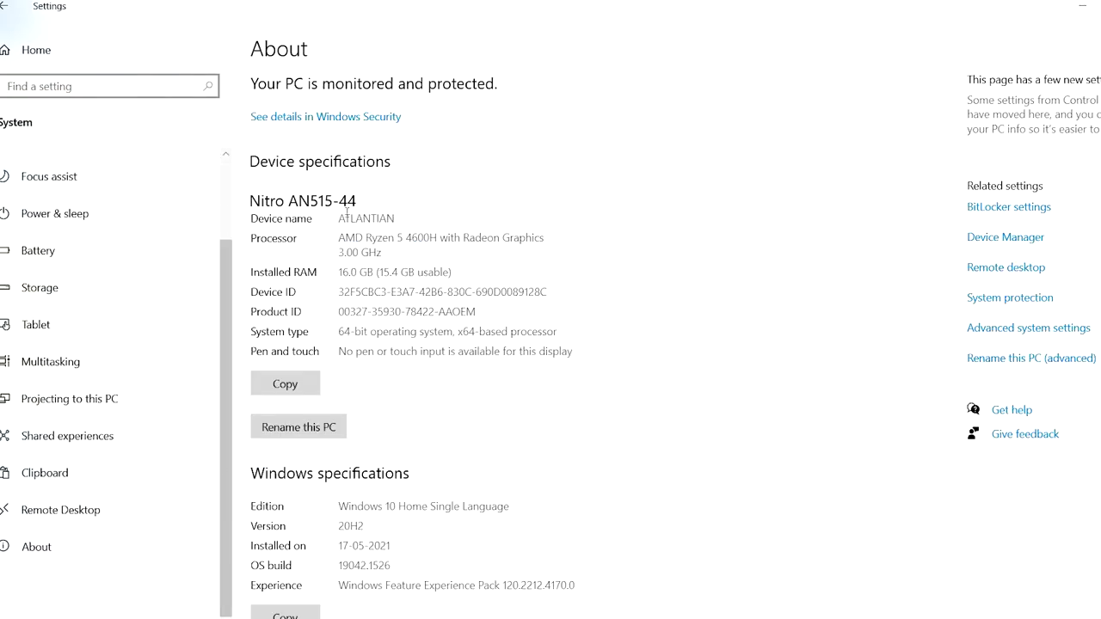
left_click_drag(344, 217, 397, 218)
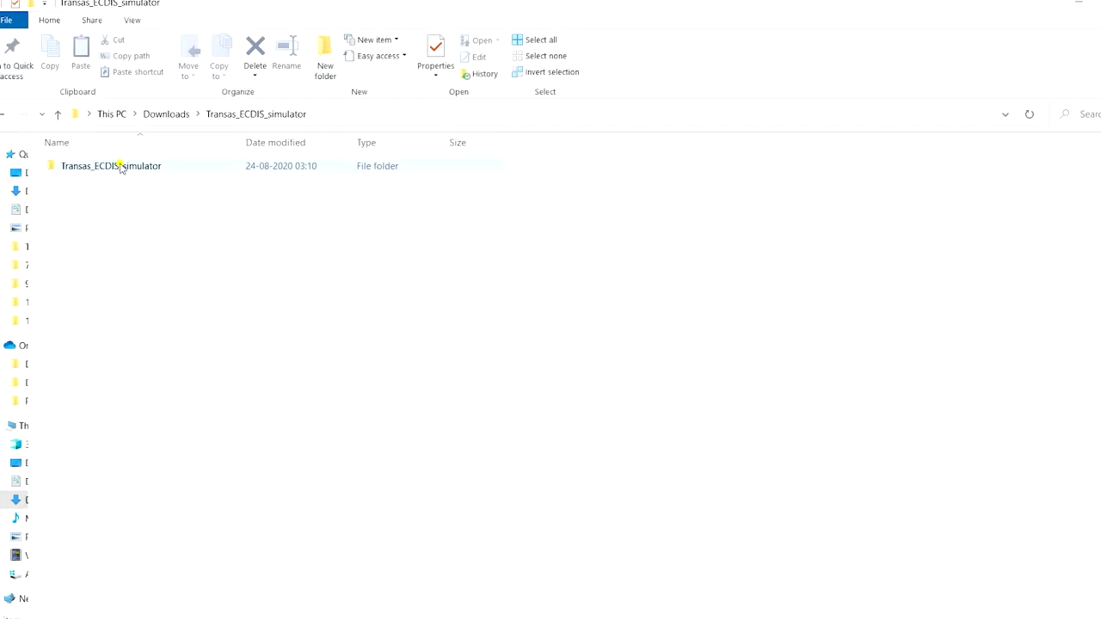
Step: Run setup.exe from the ECDIS_DEMO Install folder as administrator and accept the system requirements in the Transas ECDIS Demo setup wizard
double_click(121, 166)
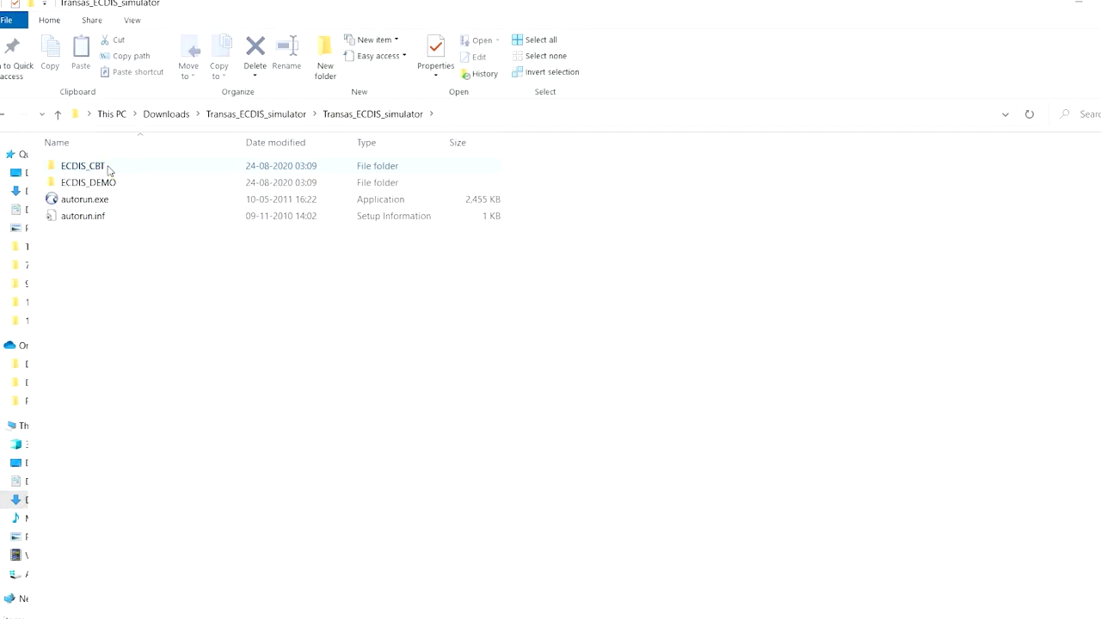
double_click(103, 180)
double_click(102, 171)
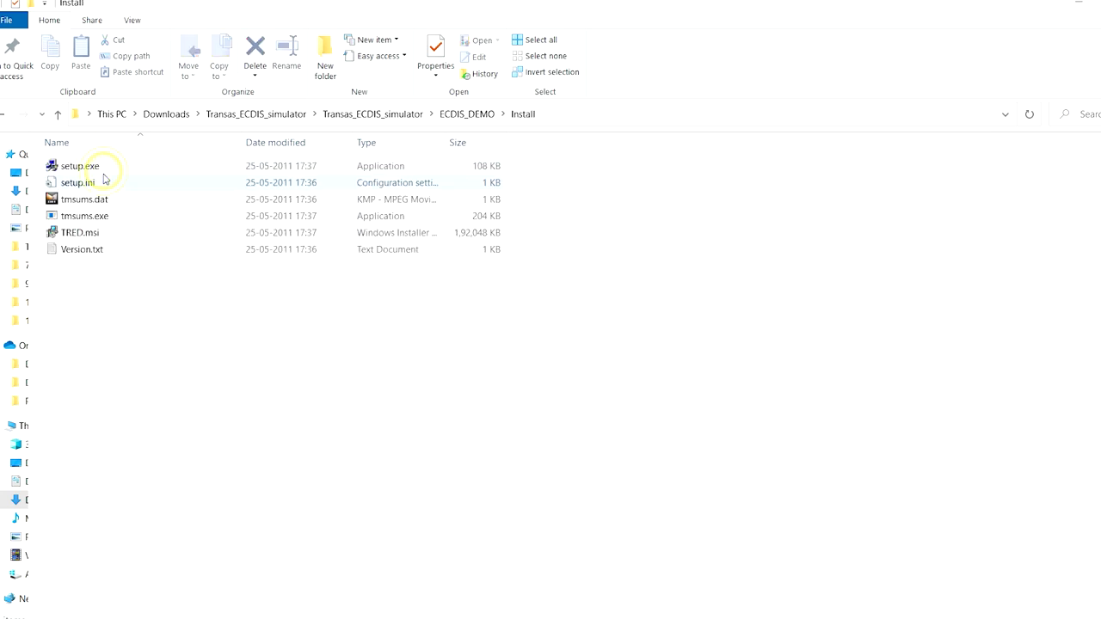
left_click(104, 170)
right_click(106, 170)
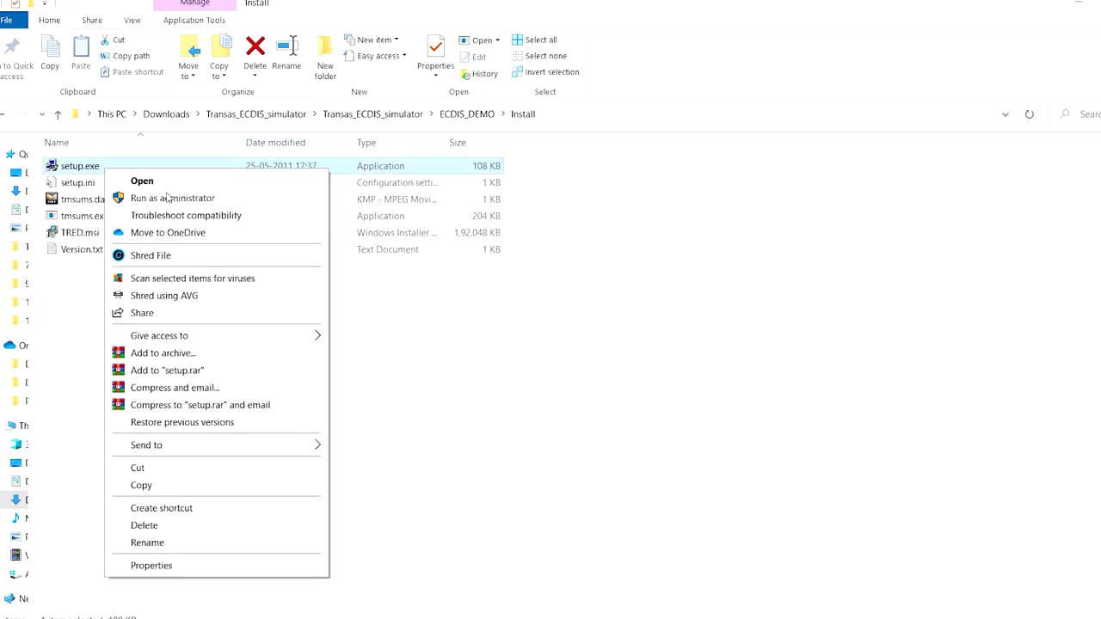
left_click(167, 198)
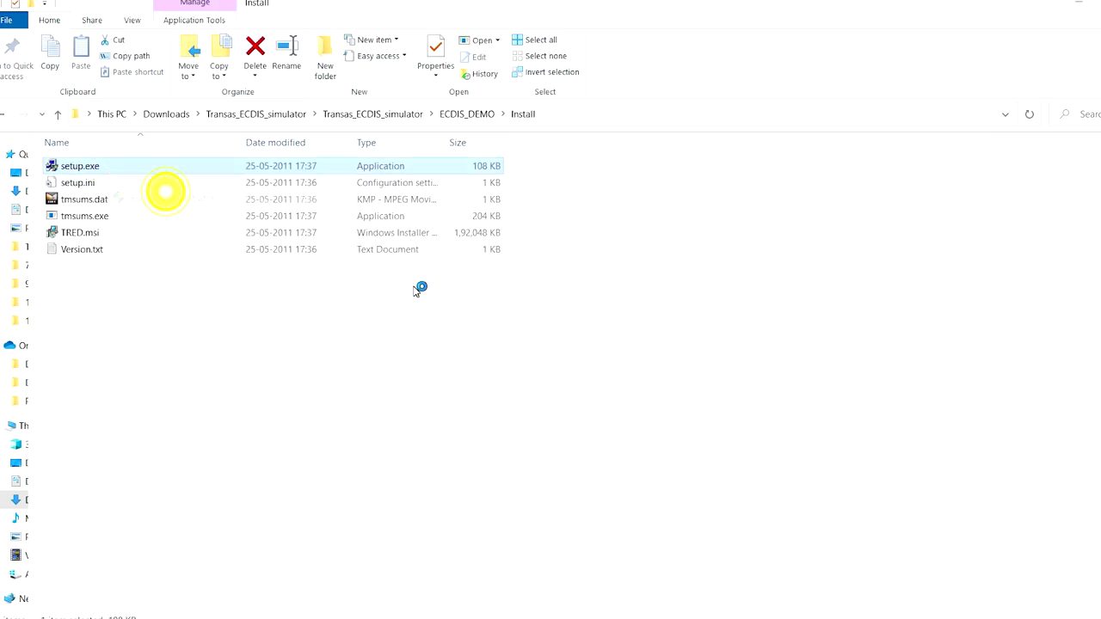
left_click(651, 444)
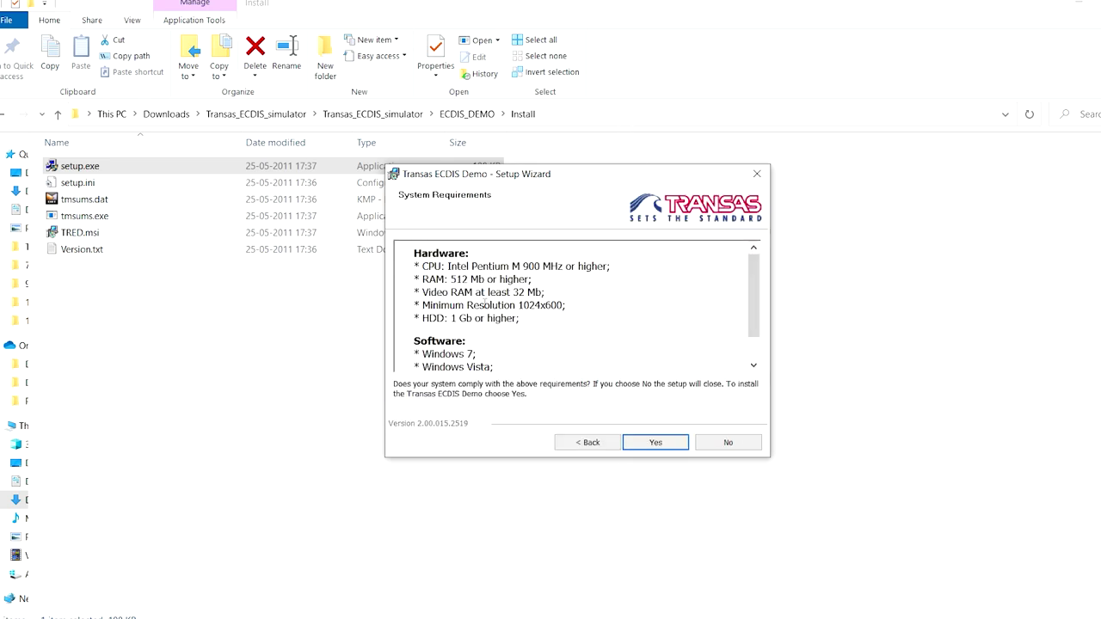
left_click(647, 443)
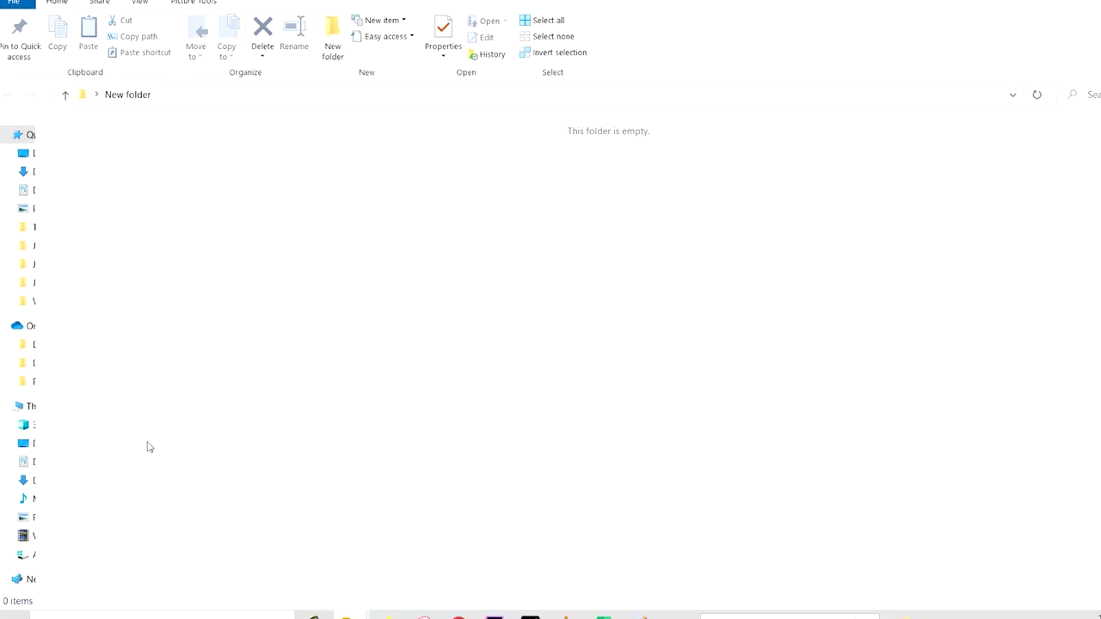
Step: Open the skin selection for Transas ECDIS Demo and confirm the "Blue" skin
left_click(13, 612)
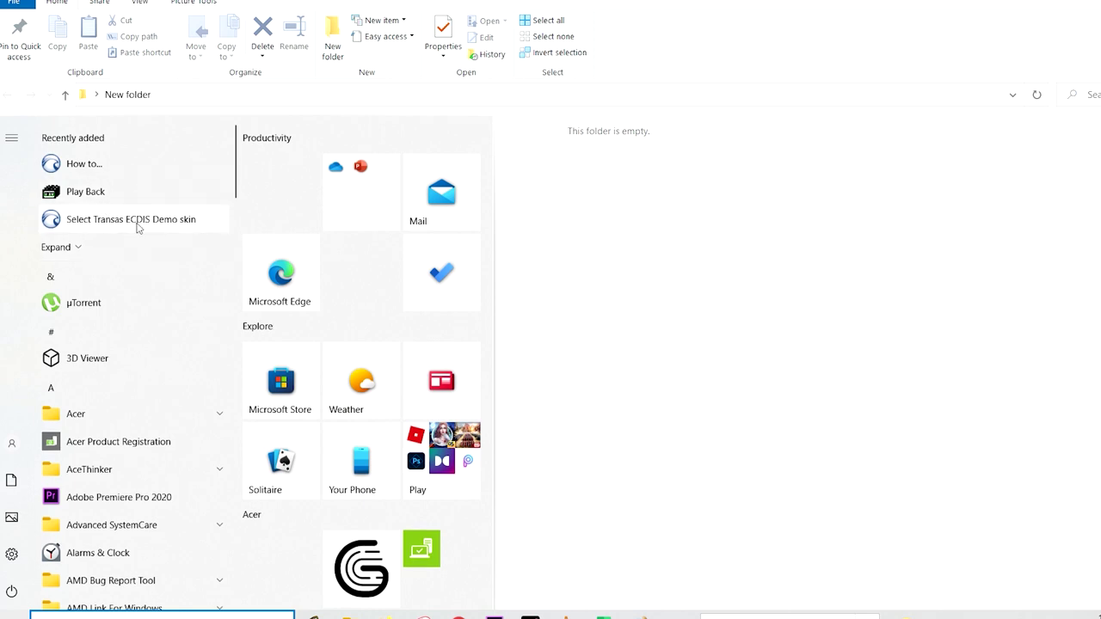
left_click(138, 226)
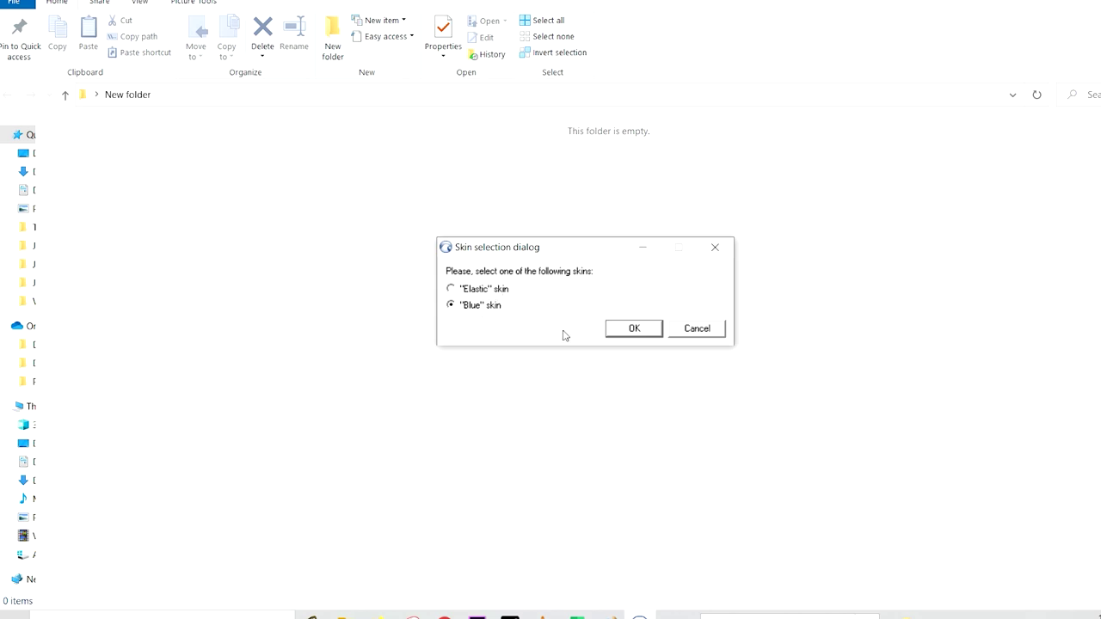
left_click(632, 328)
Step: Launch the installed Transas ECDIS Demo and dismiss its introductory notice about the demo product
key("super")
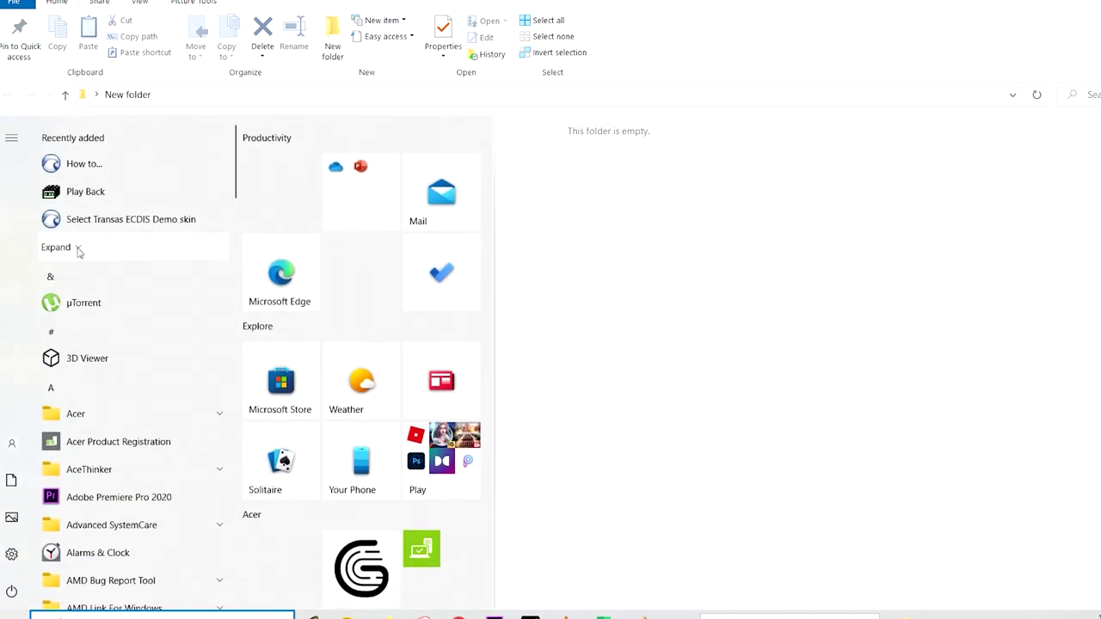
left_click(78, 250)
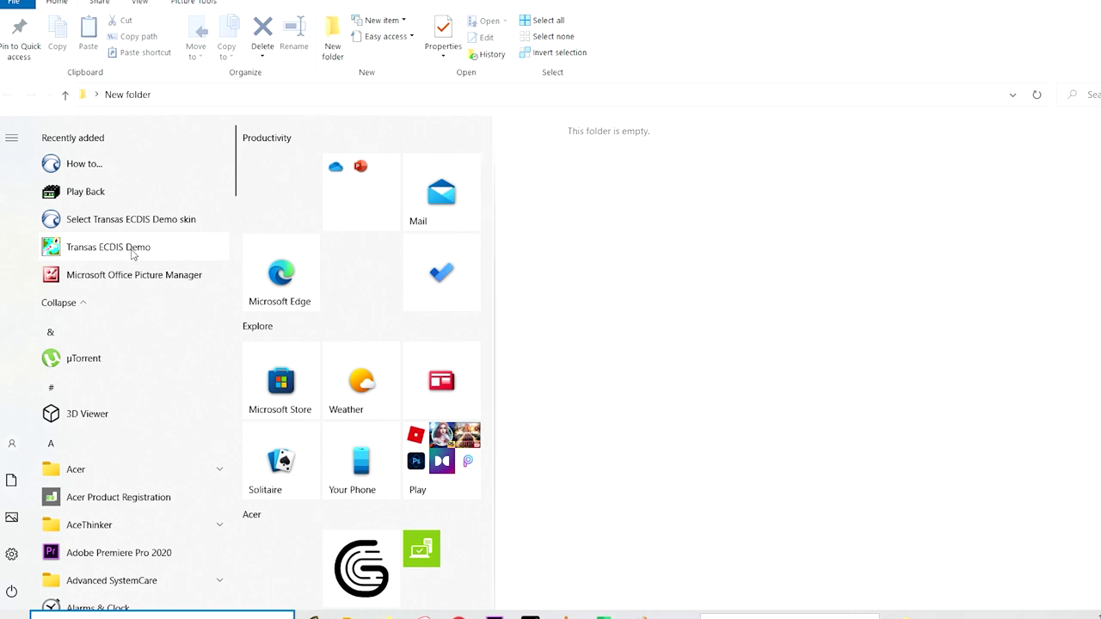
left_click(111, 248)
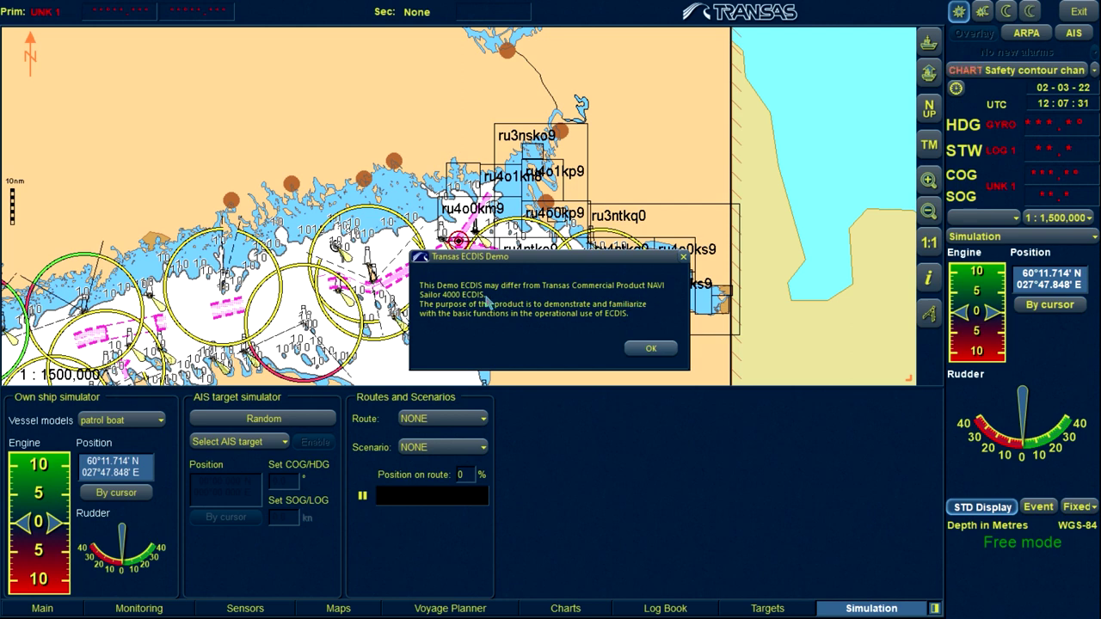
left_click(638, 347)
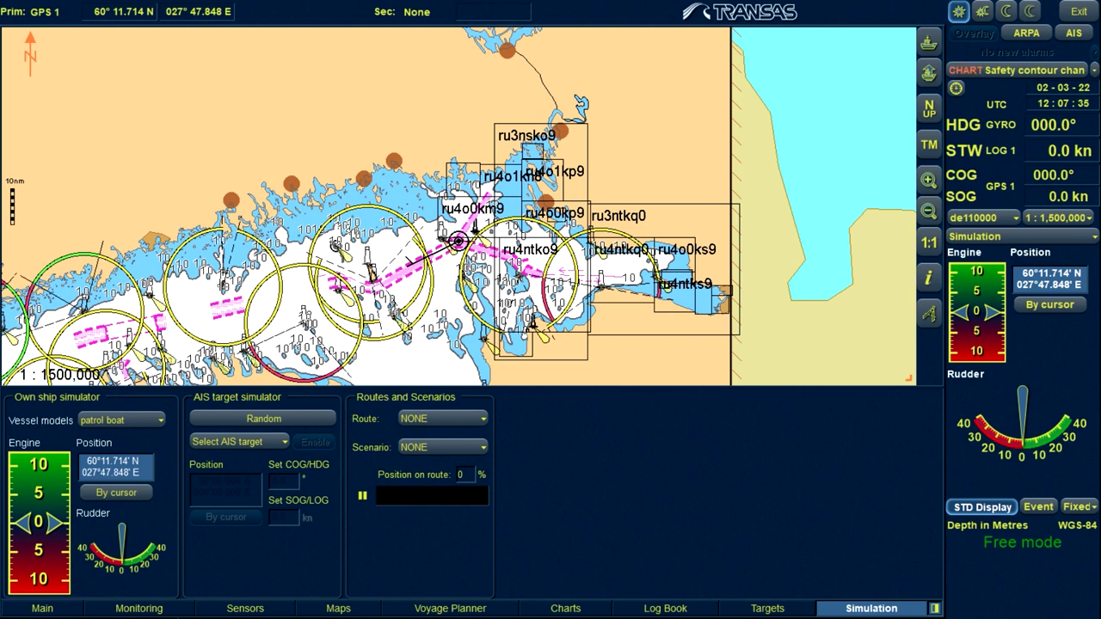
Step: Examine the coastlines and sea areas around the ship in the full-size main chart view
left_click(76, 605)
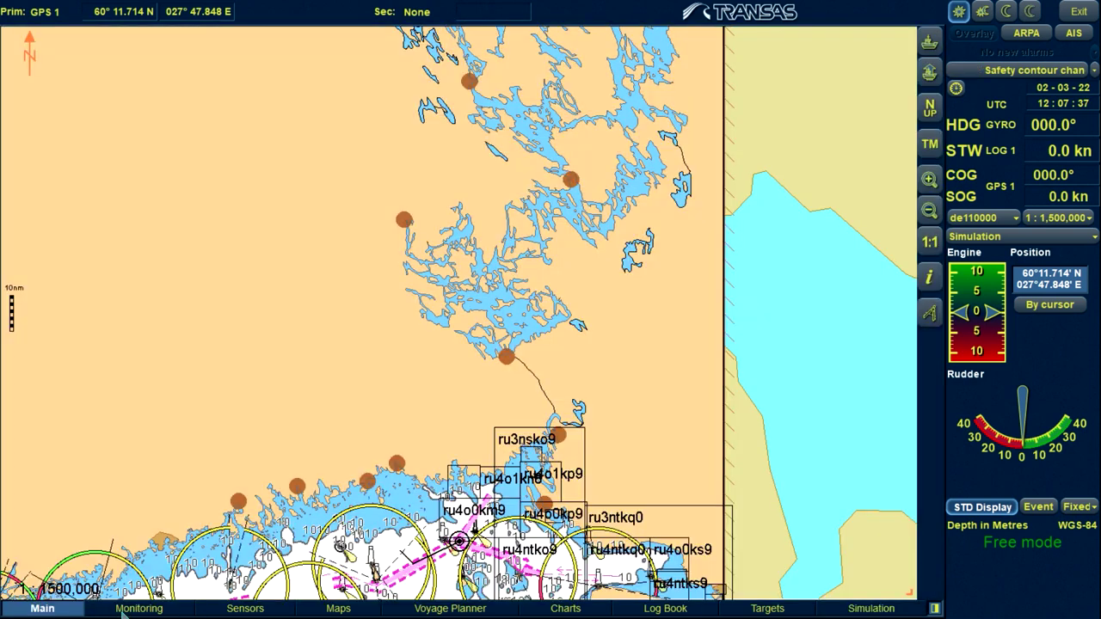
left_click_drag(326, 355, 362, 40)
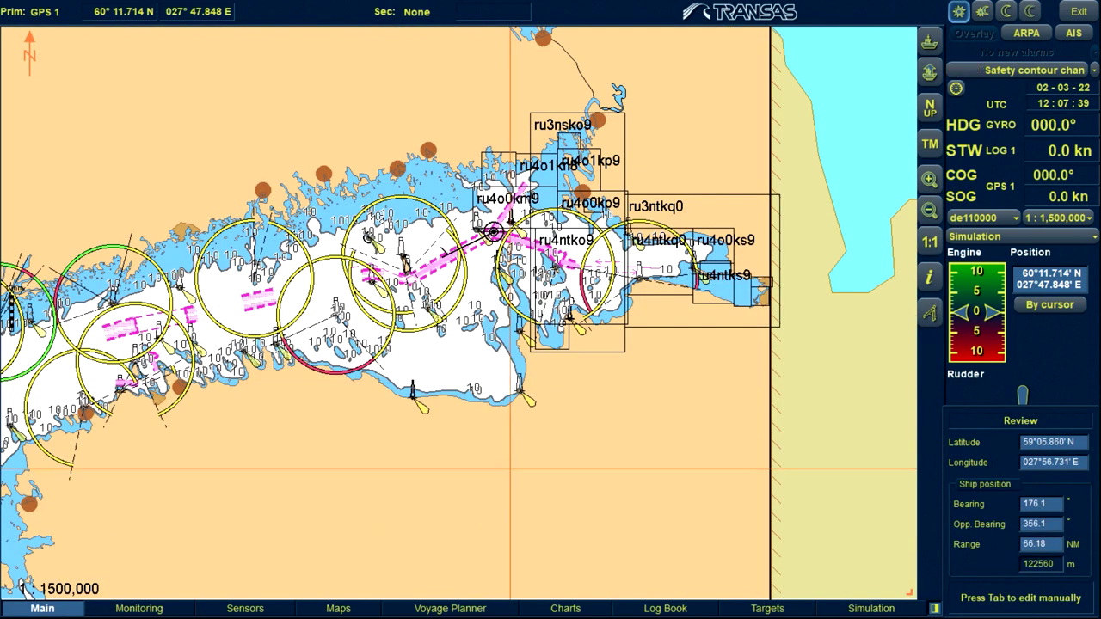
right_click(413, 210)
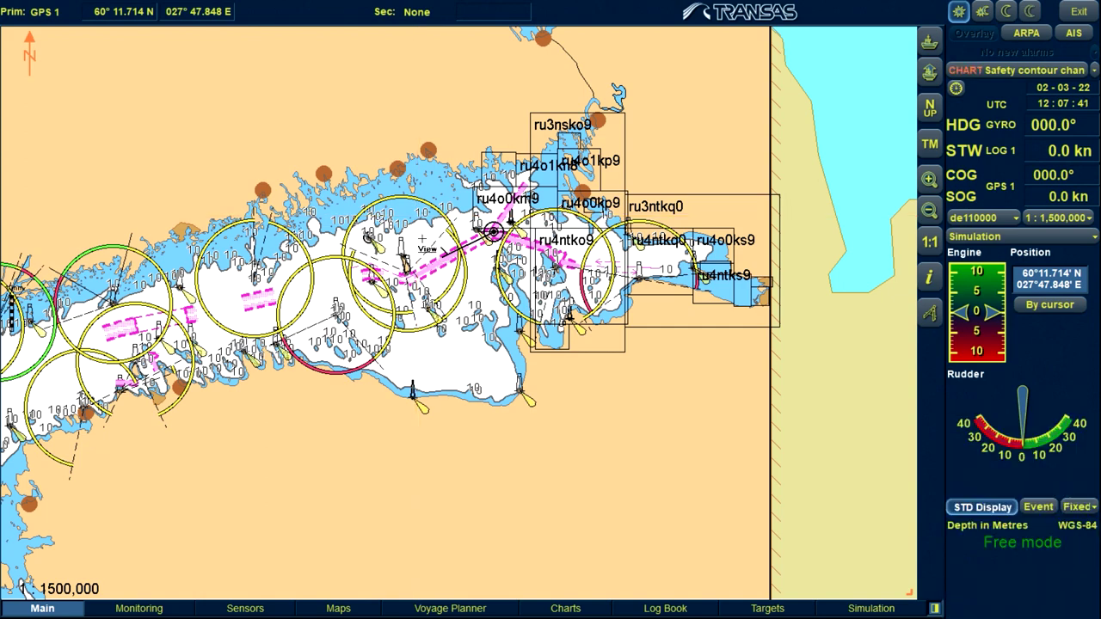
left_click(169, 599)
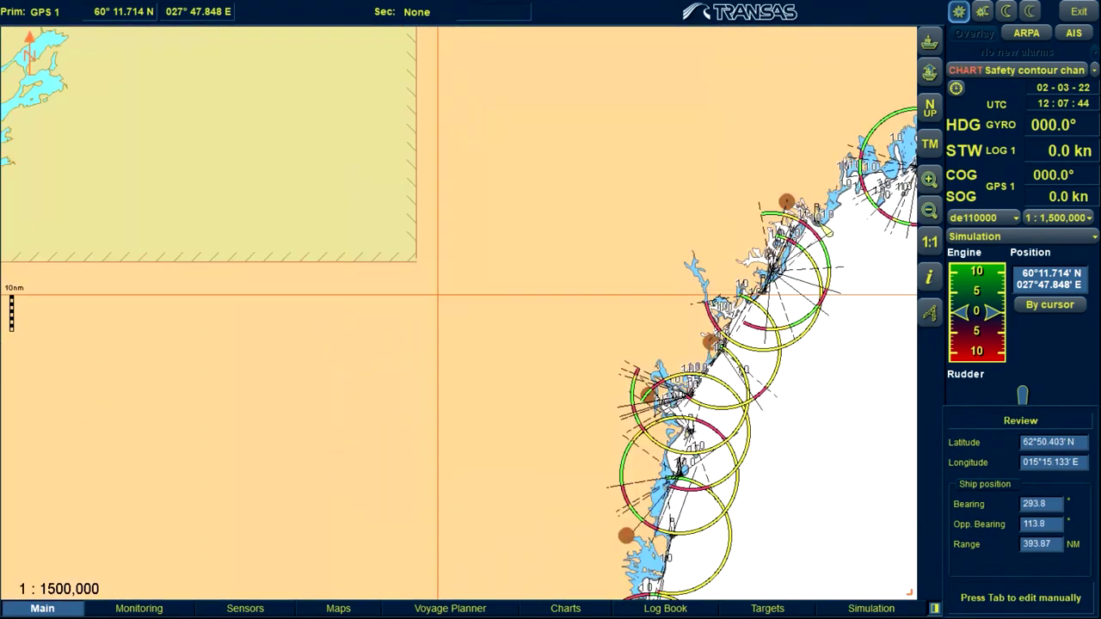
left_click(438, 295)
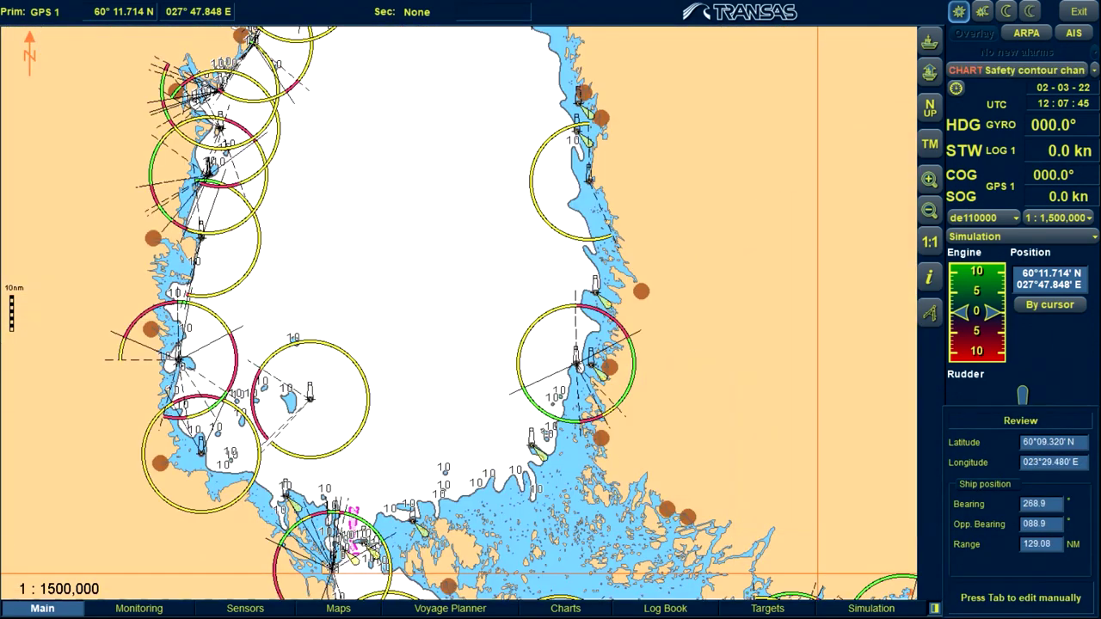
left_click(429, 284)
left_click(469, 422)
right_click(469, 421)
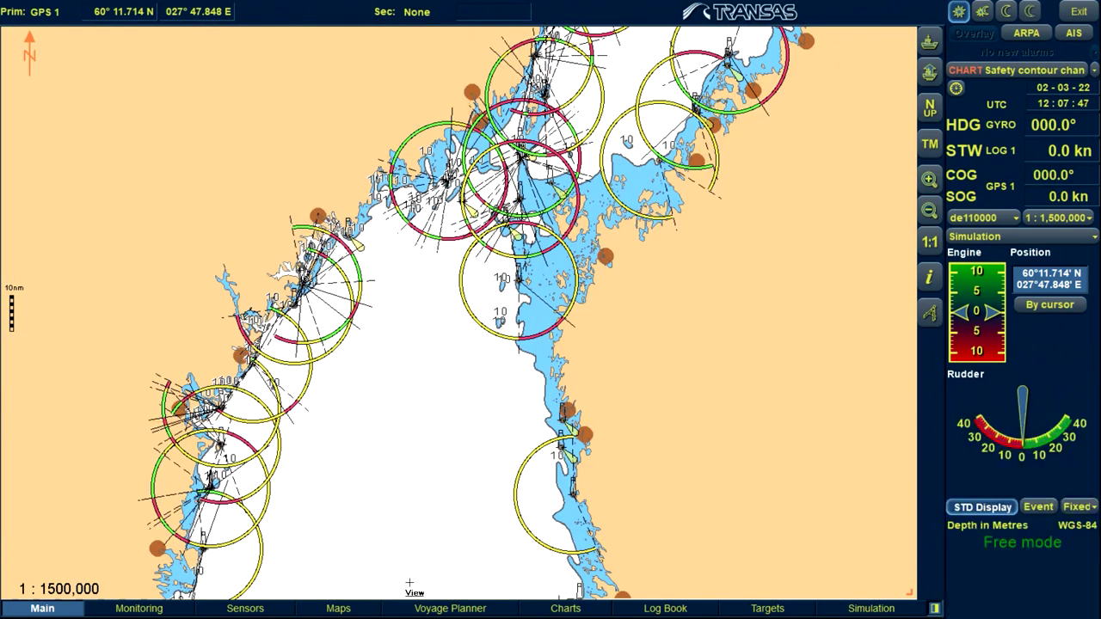
Step: Create a new route in Voyage Planner with four waypoints, from about 62°44' N 019°41' E to about 62°28' N 019°00' E
left_click(430, 608)
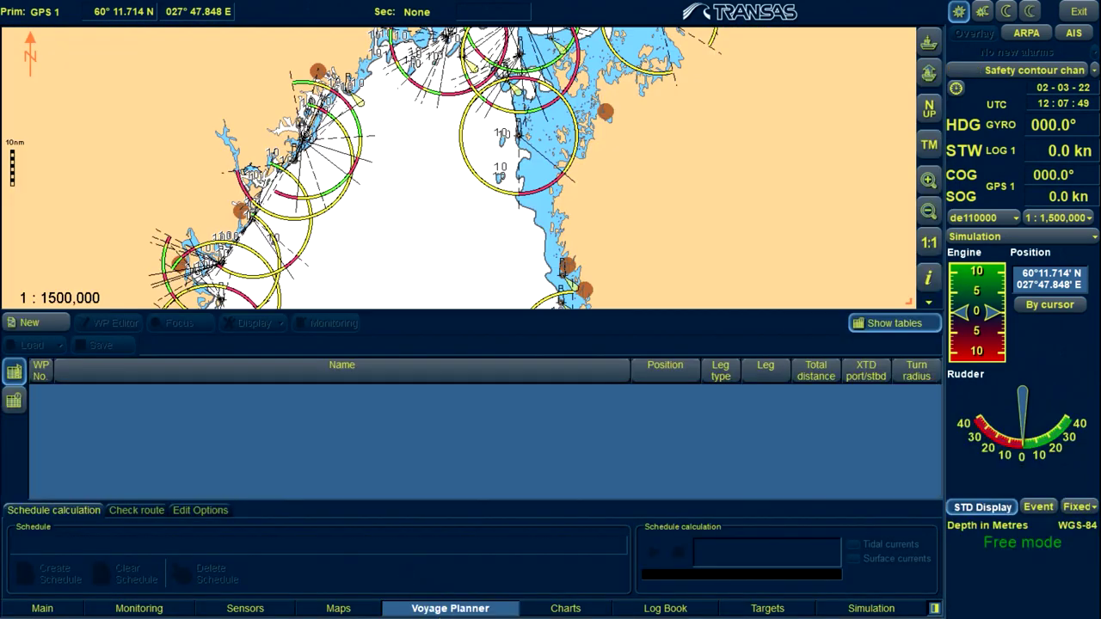
left_click(49, 323)
left_click(414, 187)
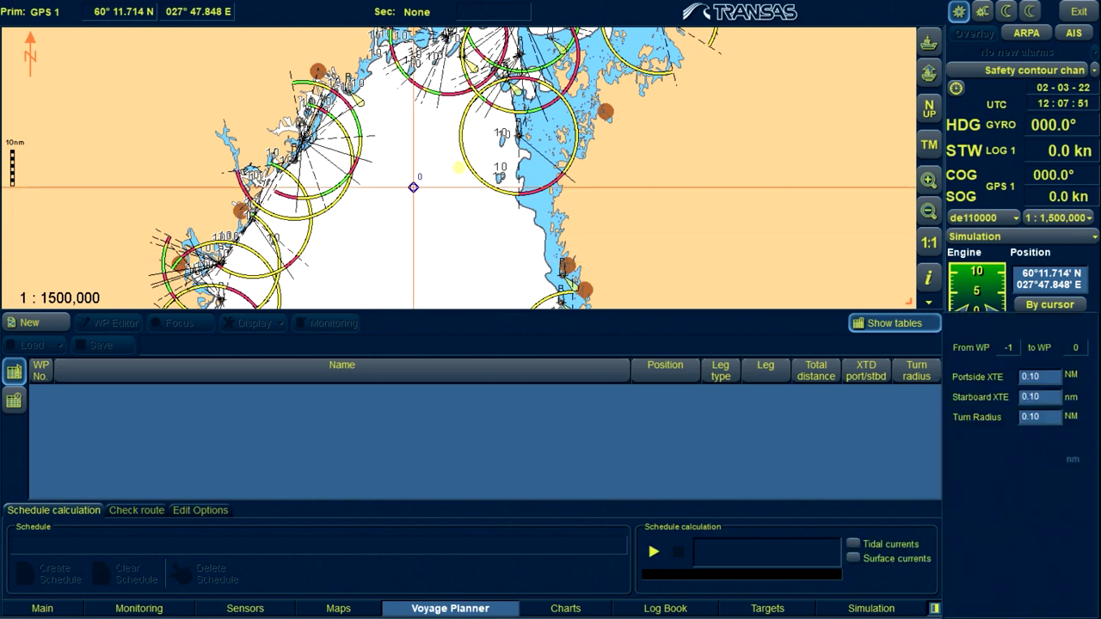
left_click(472, 263)
left_click(392, 306)
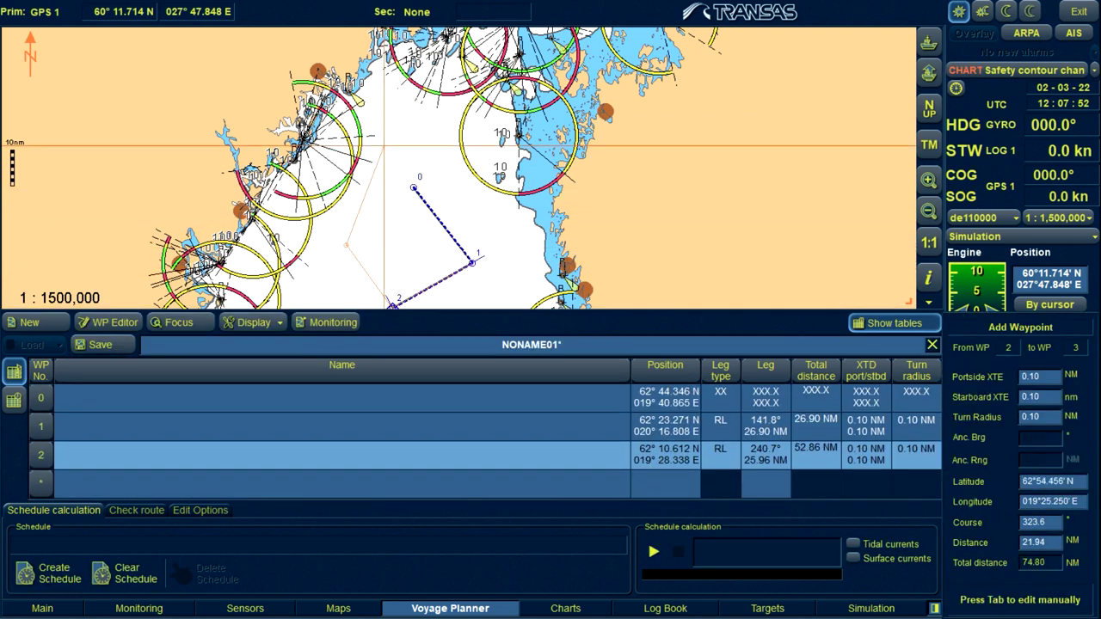
left_click(346, 246)
right_click(376, 139)
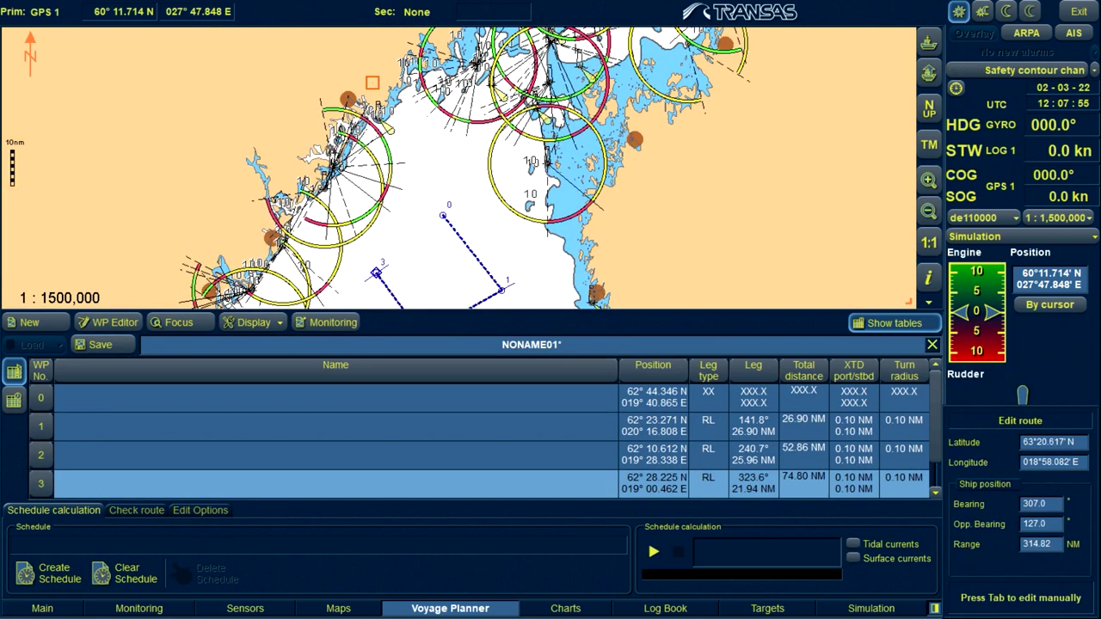
right_click(417, 178)
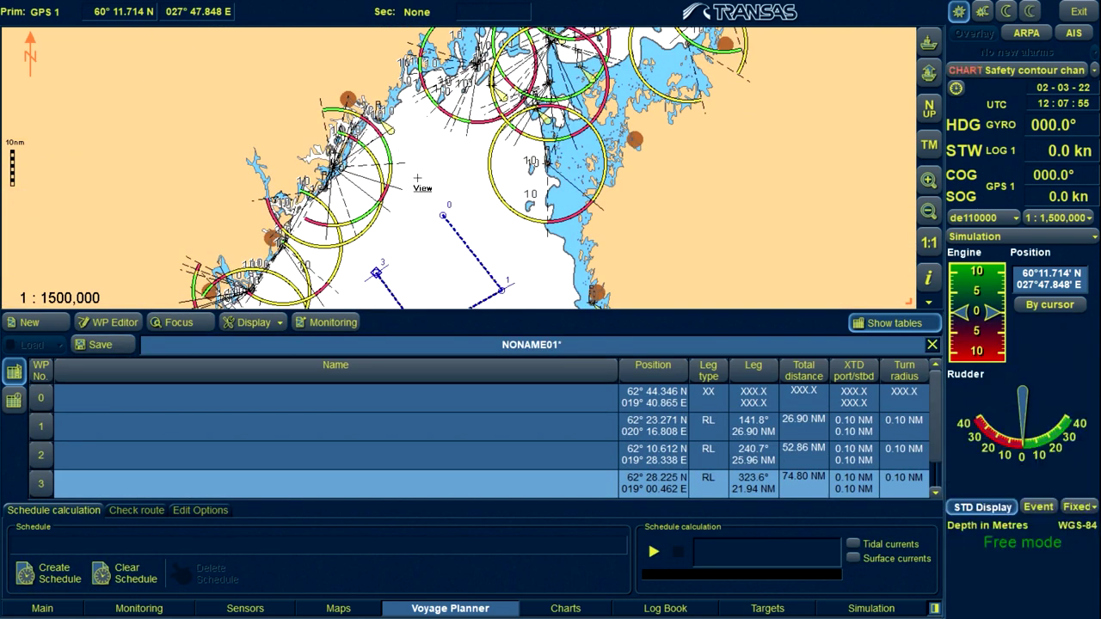
Step: Turn on object editing in Maps, and enter and leave the Edit Object mode
left_click(340, 607)
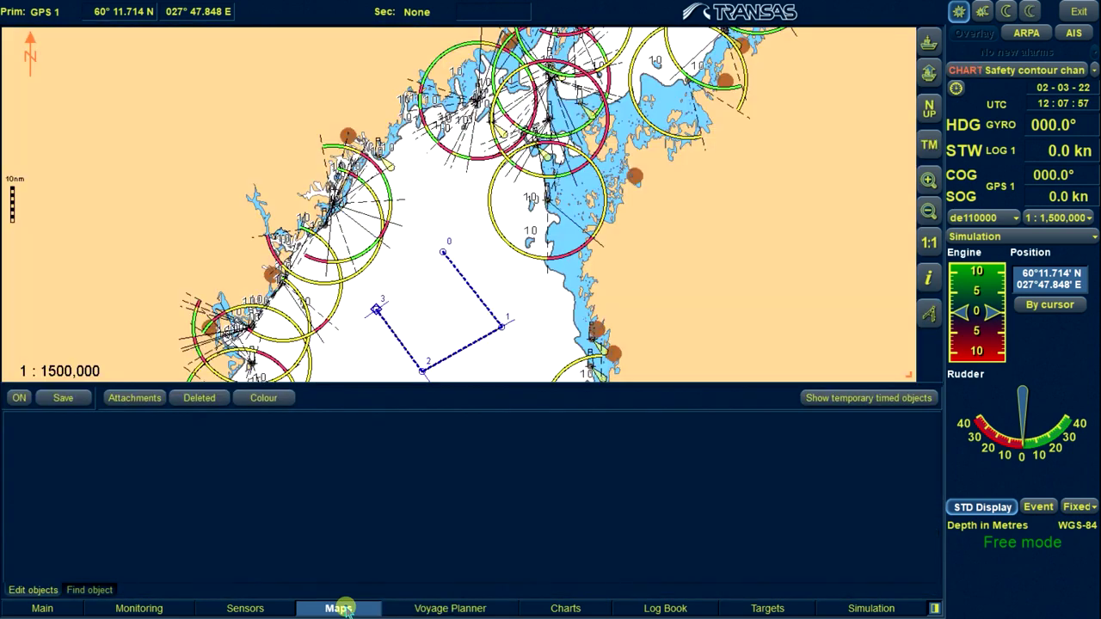
left_click(20, 398)
left_click(66, 444)
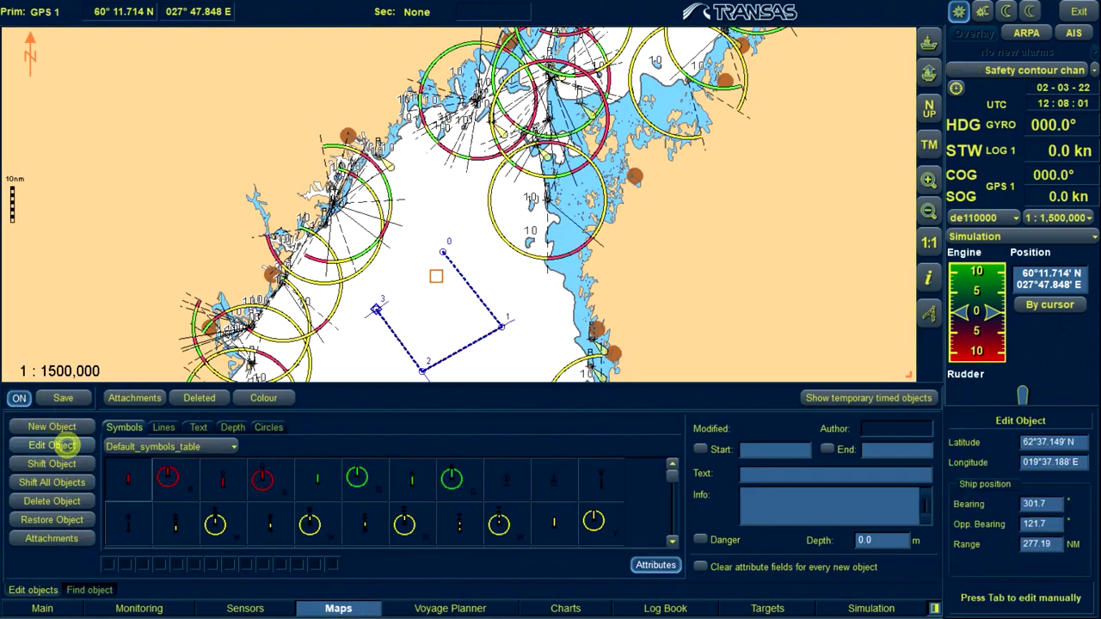
right_click(427, 304)
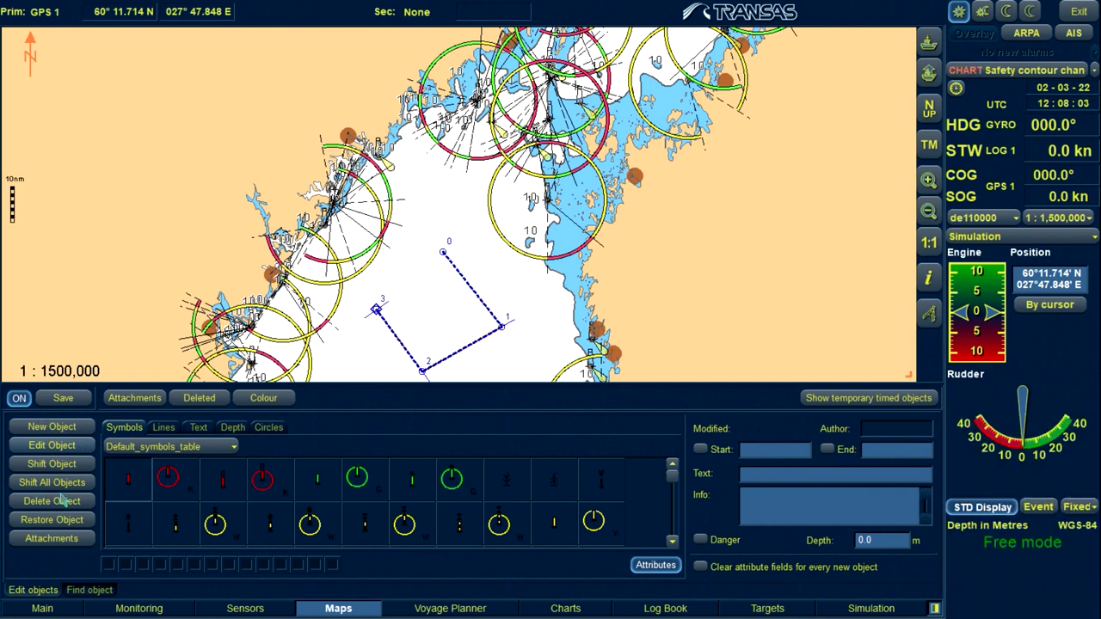
Step: Look through the line, text and depth options for map objects
left_click(163, 428)
left_click(199, 428)
left_click(232, 428)
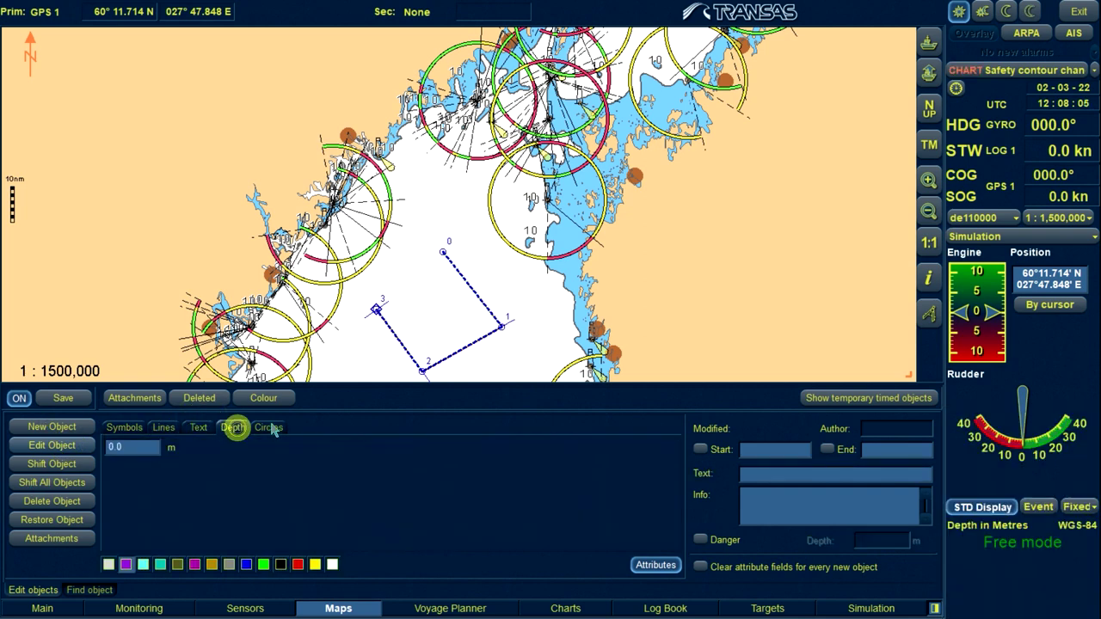
Step: Add a new circle object to the map in the open water just north of waypoint 0
left_click(268, 427)
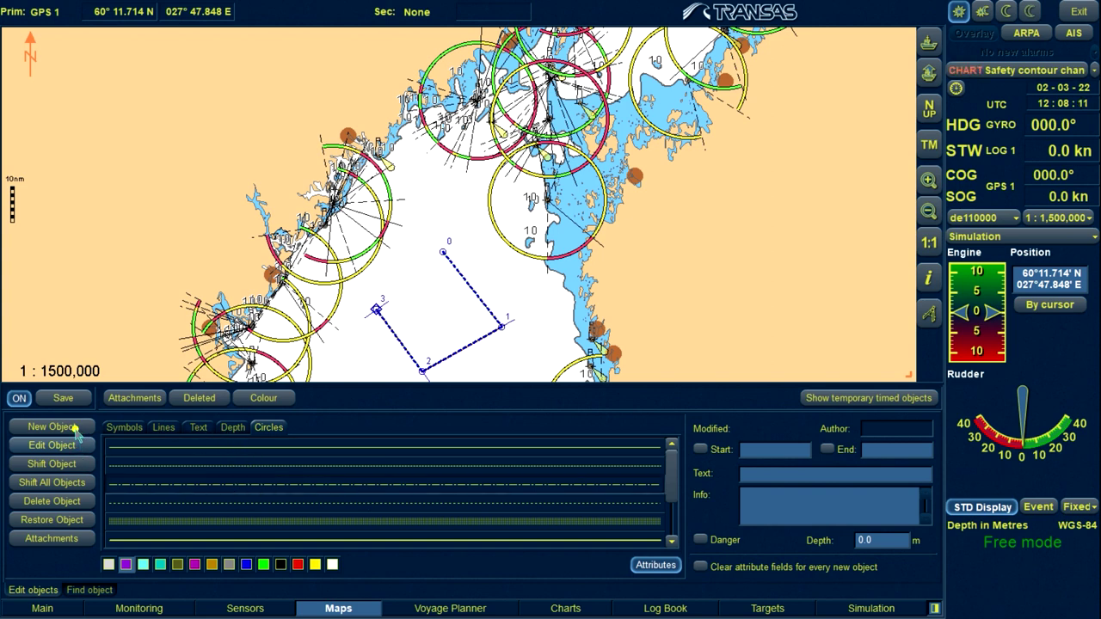
left_click(75, 427)
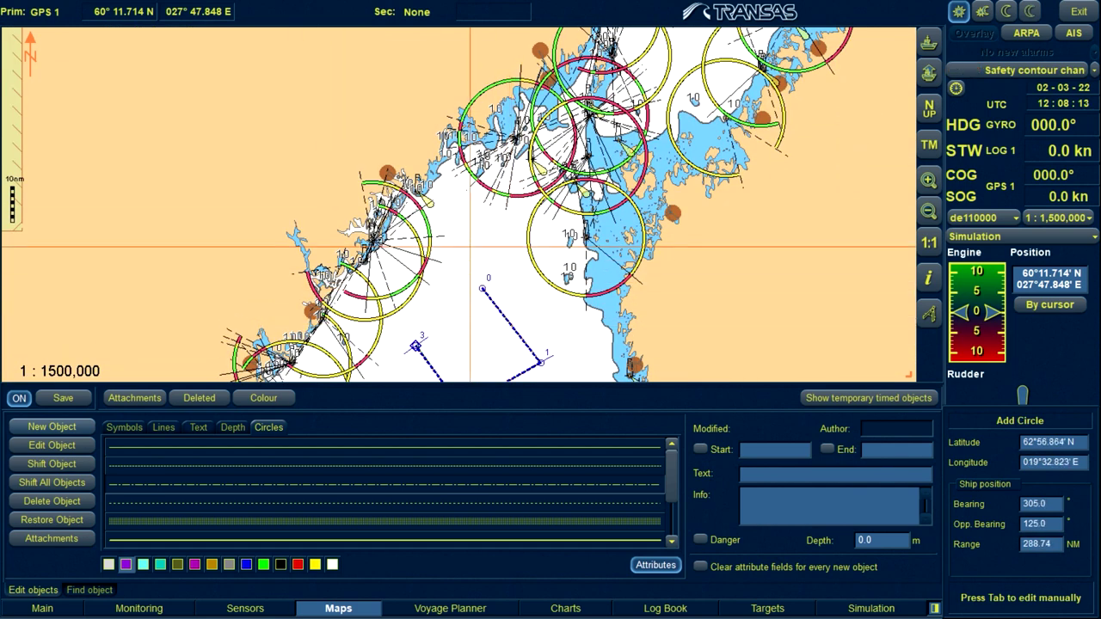
left_click(467, 240)
left_click(518, 247)
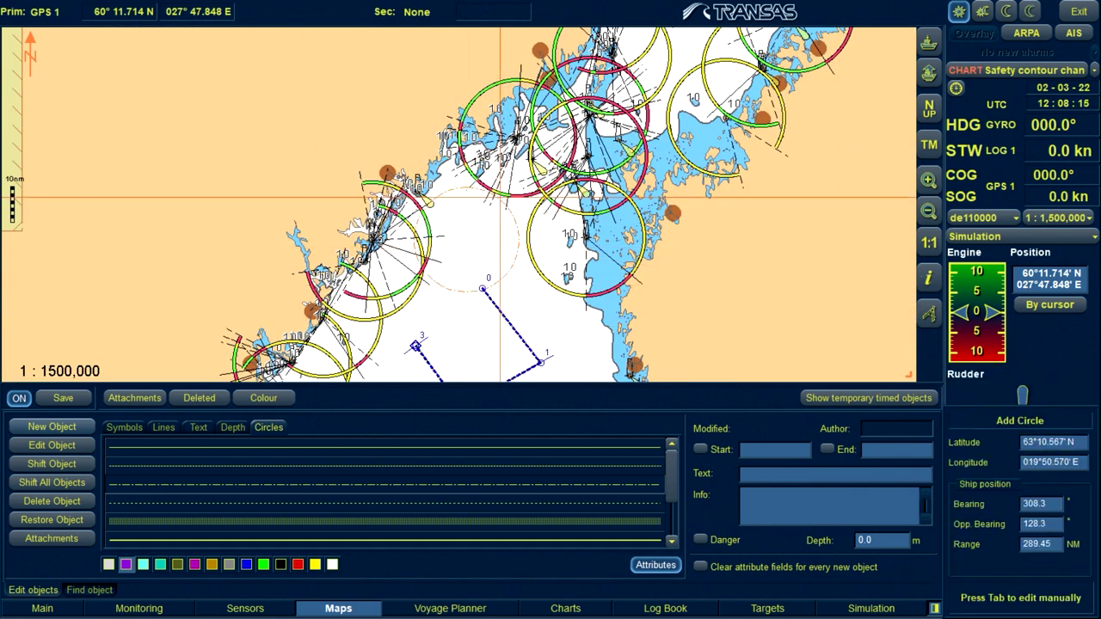
right_click(518, 209)
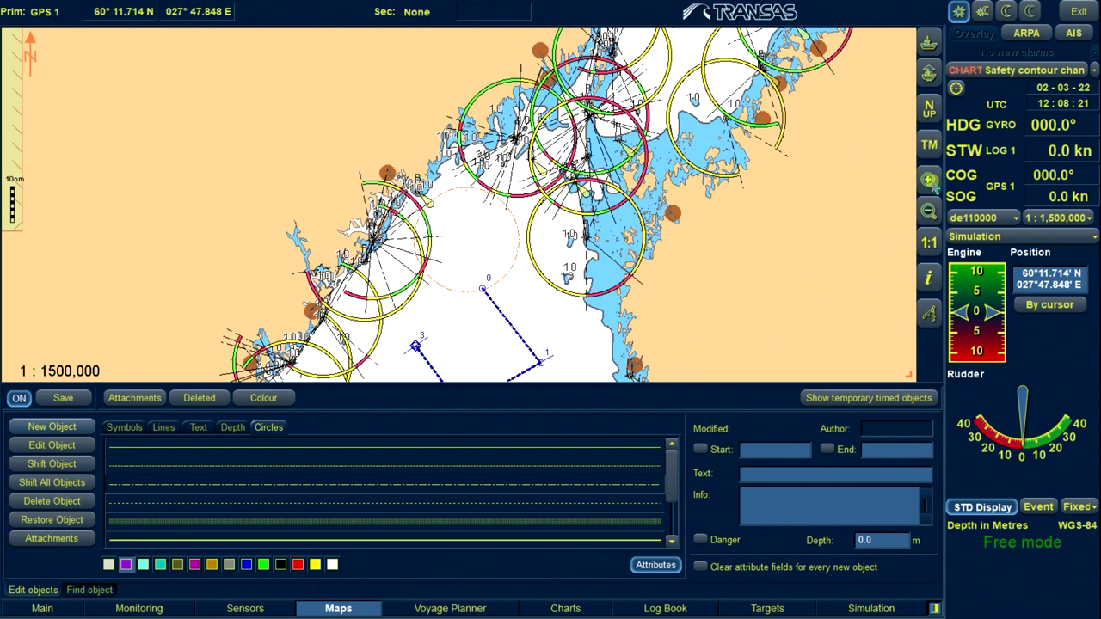
left_click(928, 180)
left_click(930, 214)
left_click(483, 354)
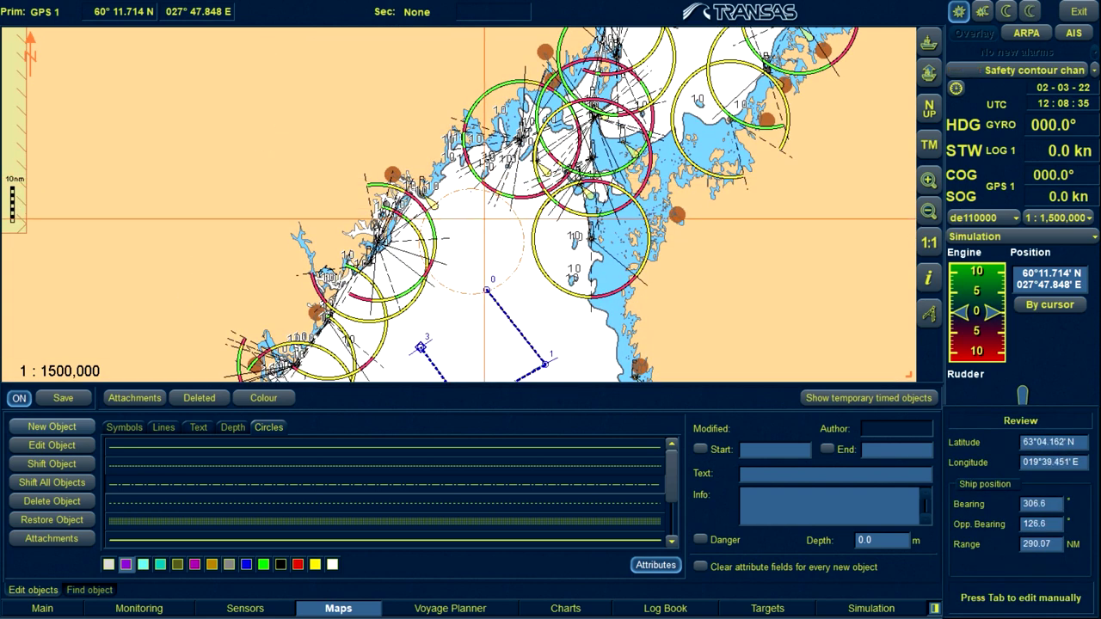
left_click(484, 219)
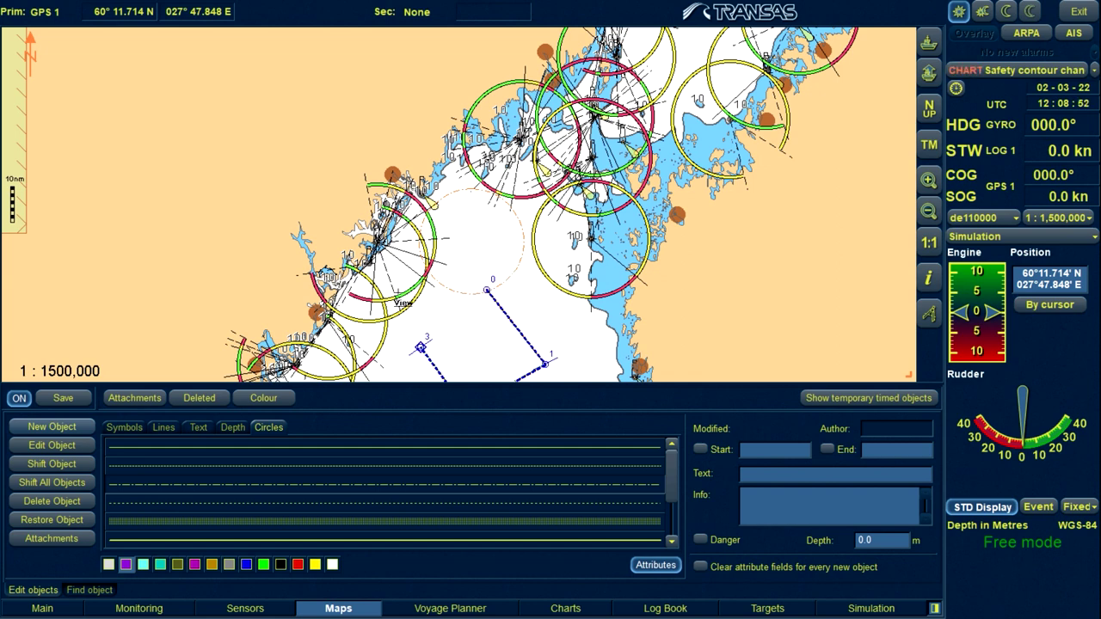
Step: Review the depth, text, line and symbol options available for map objects
left_click(231, 427)
left_click(171, 429)
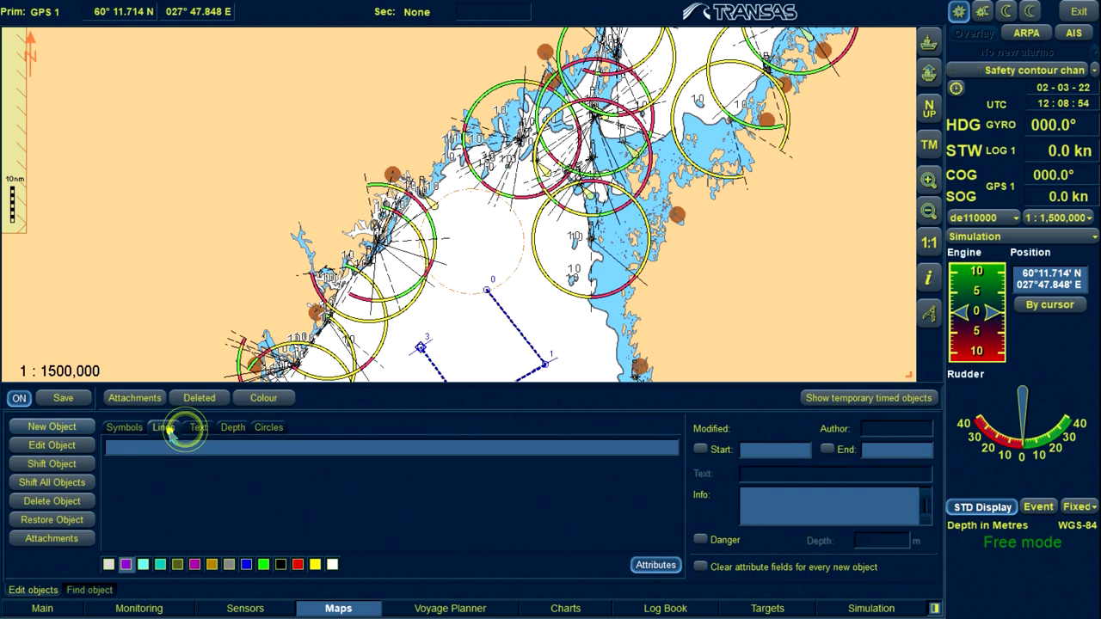
left_click(124, 428)
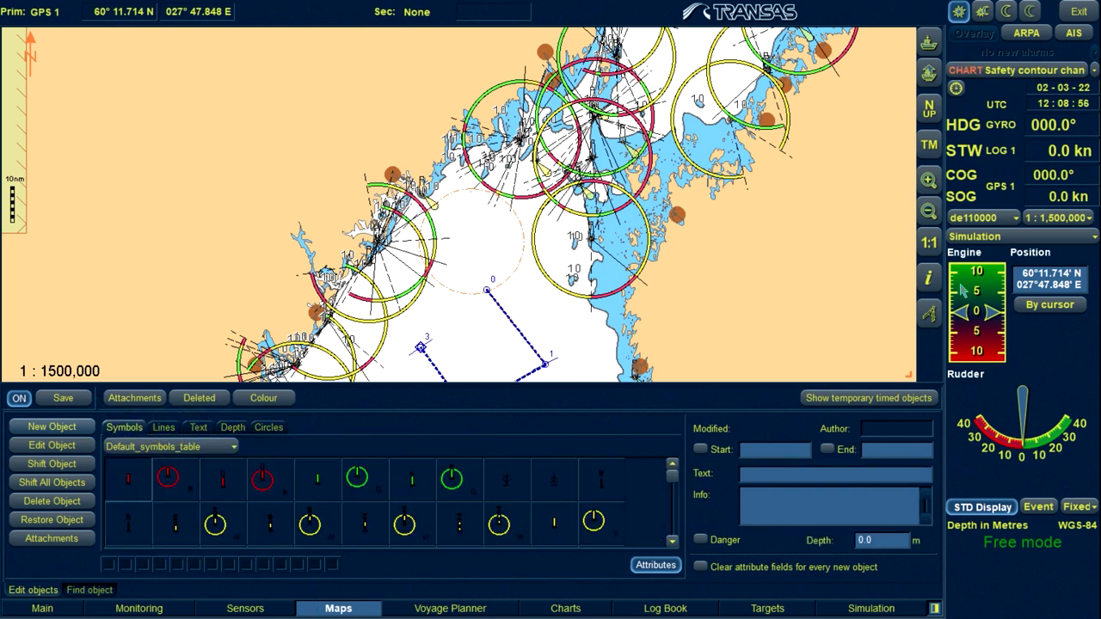